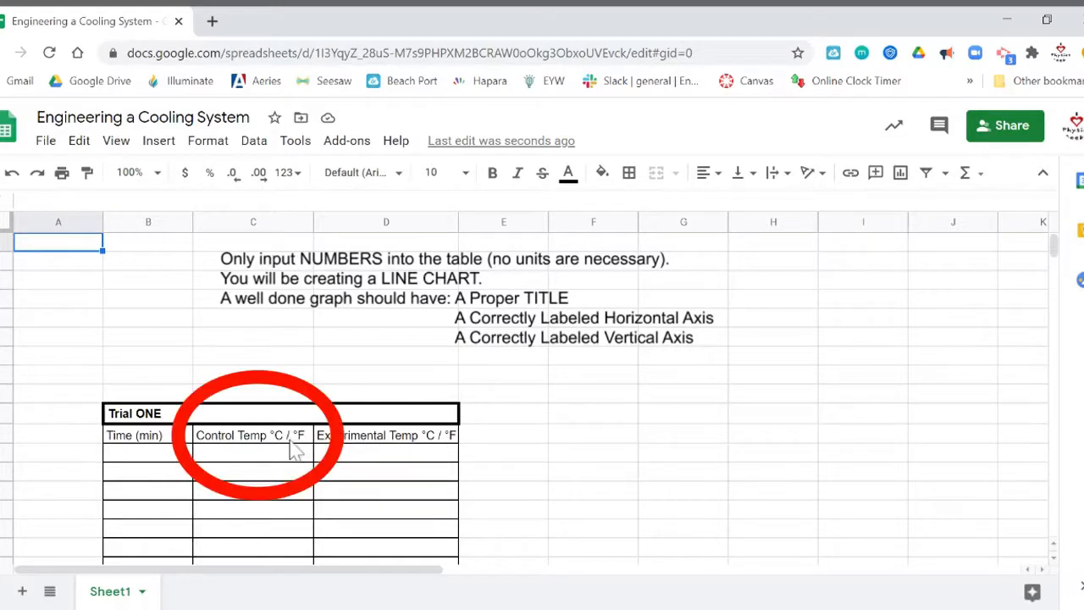
# Remove ' / °F' from the Control Temp and Experimental Temp header cells.
pyautogui.click(256, 440)
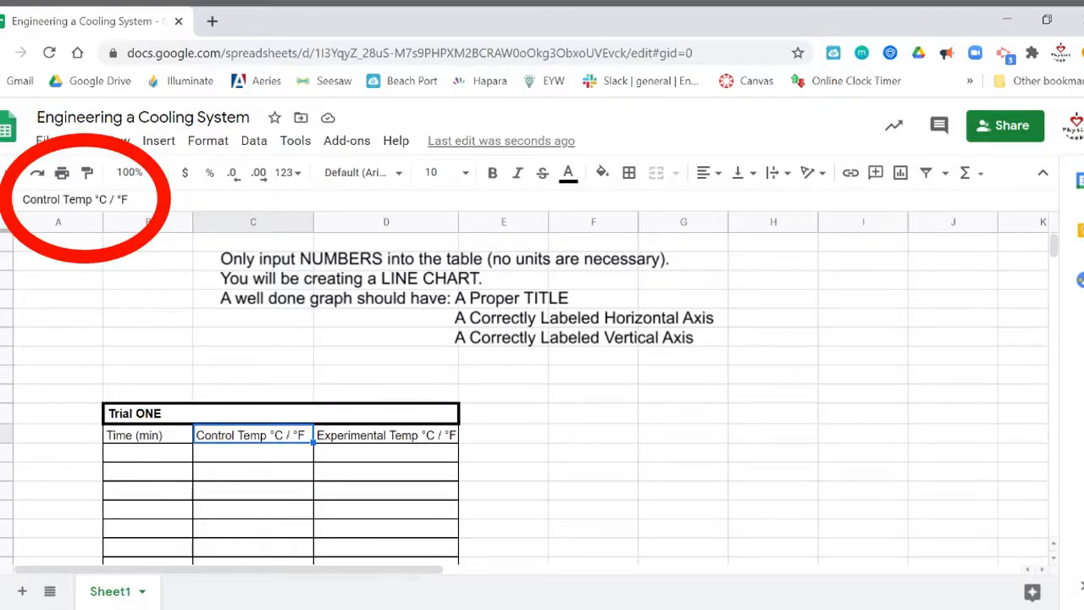
pyautogui.click(128, 200)
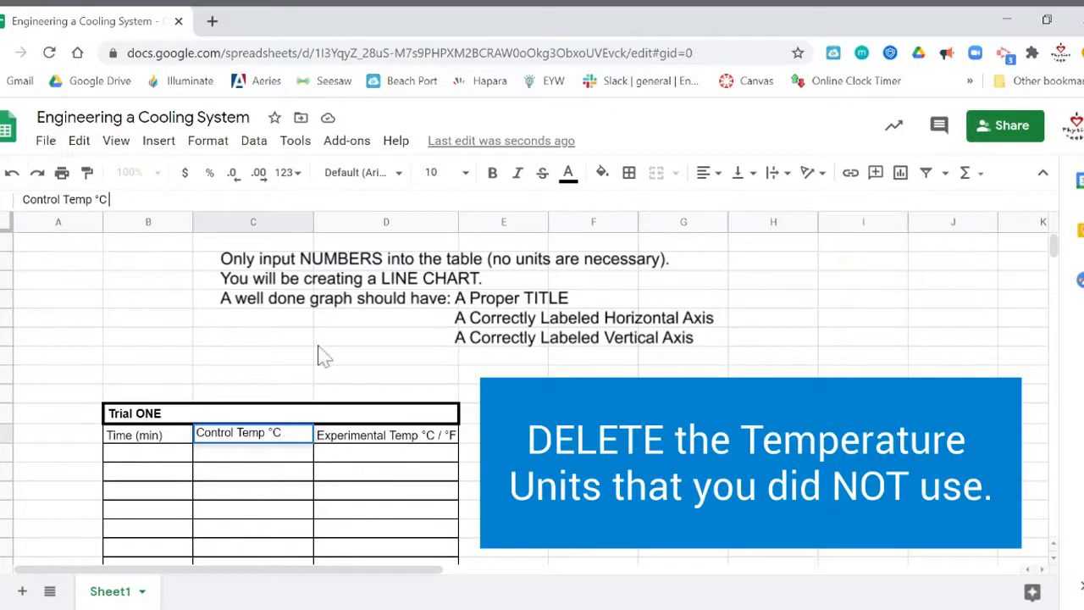
pyautogui.click(412, 439)
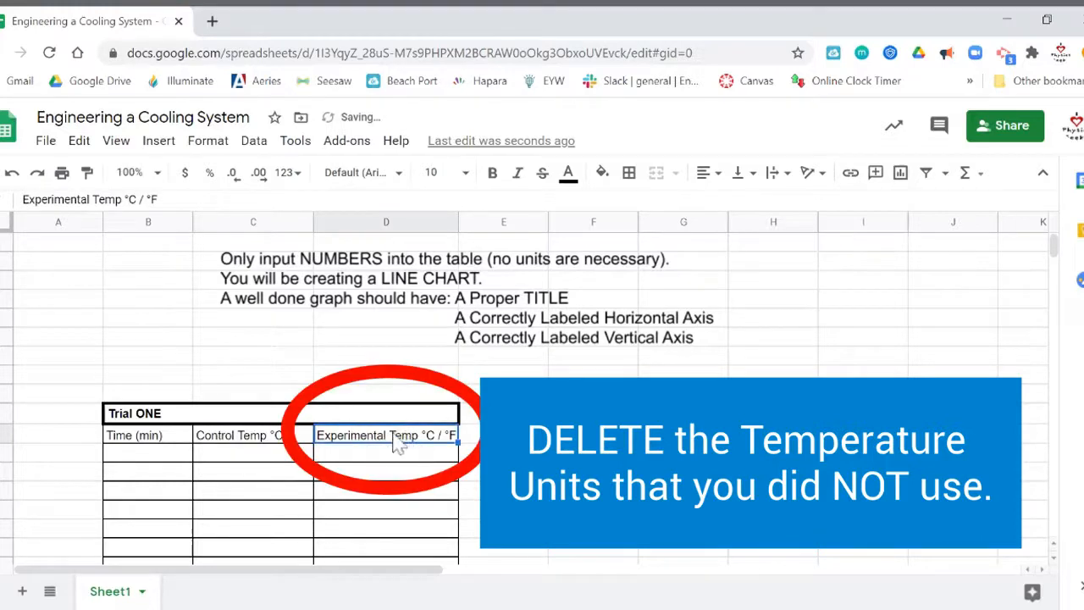
pyautogui.click(158, 200)
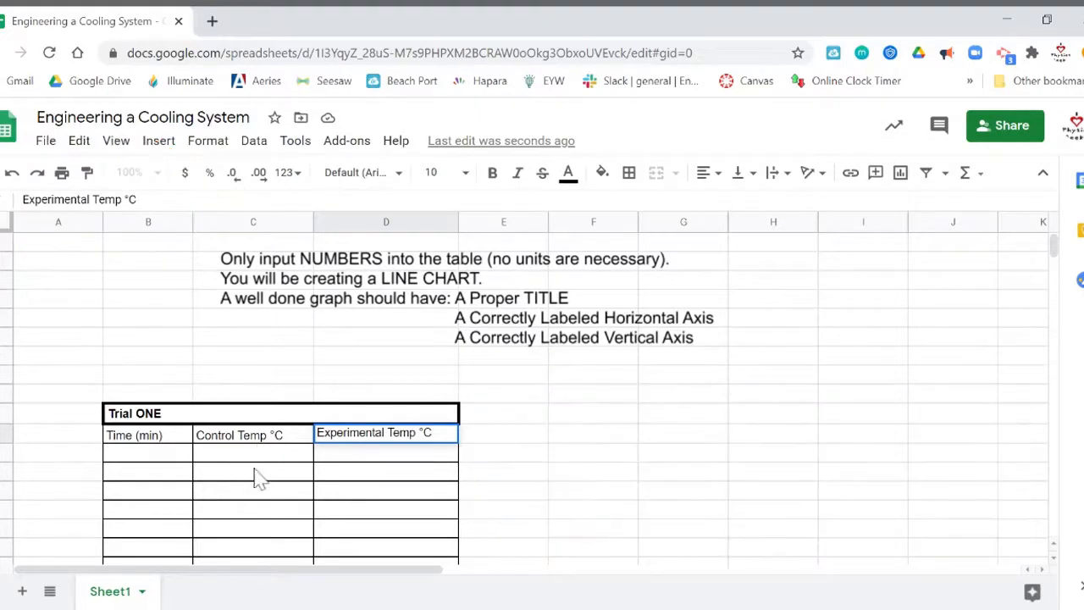
pyautogui.click(177, 460)
# Review the empty Time column and the three headers, ending on the first Time cell.
pyautogui.click(177, 479)
pyautogui.click(176, 500)
pyautogui.click(178, 509)
pyautogui.click(180, 528)
pyautogui.click(178, 546)
pyautogui.click(165, 437)
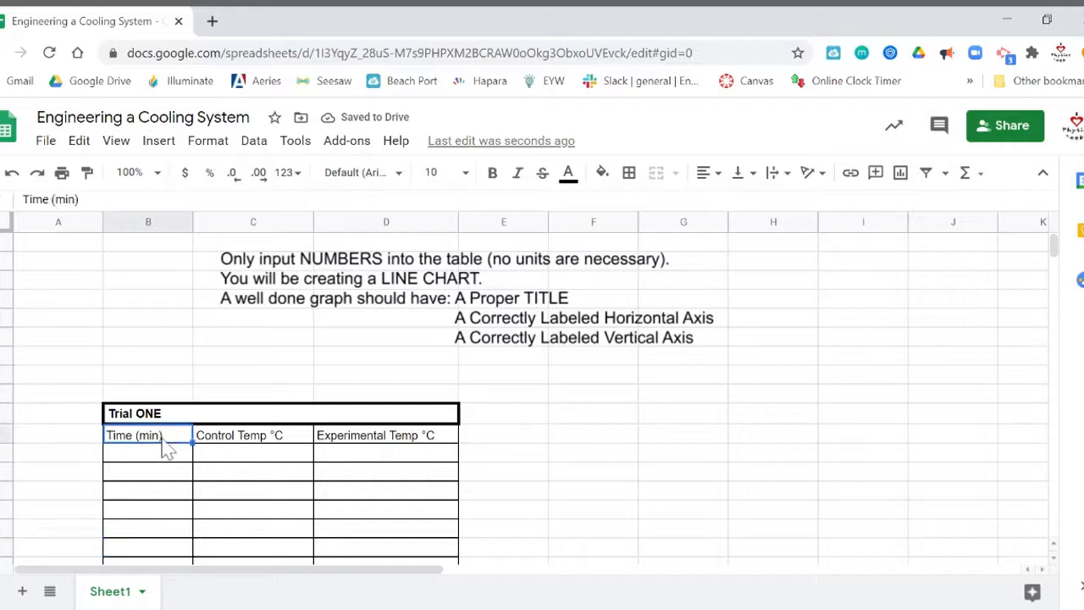
pyautogui.click(229, 443)
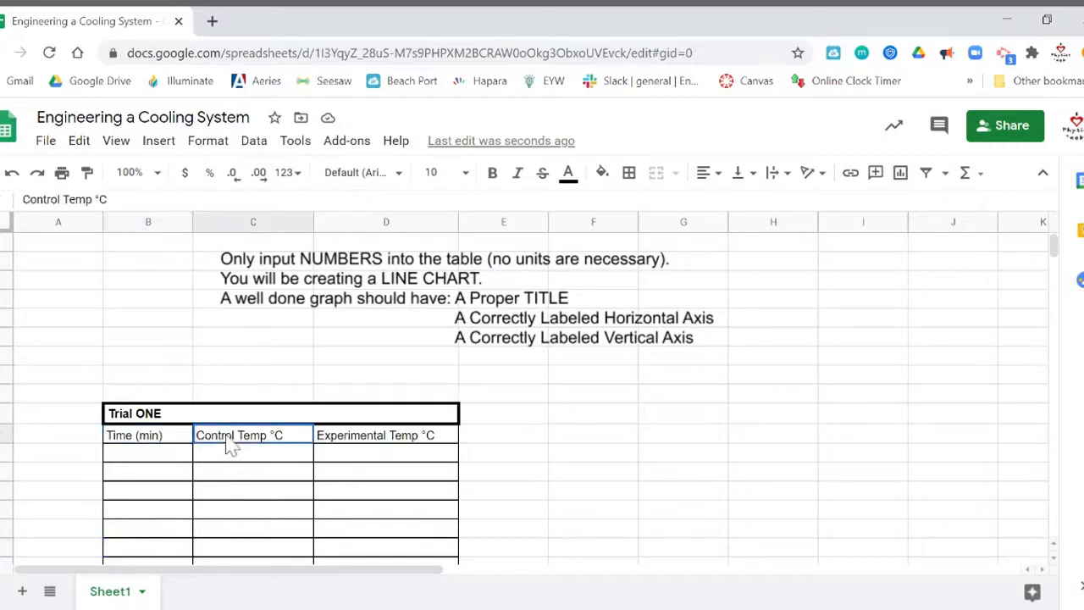
pyautogui.click(358, 447)
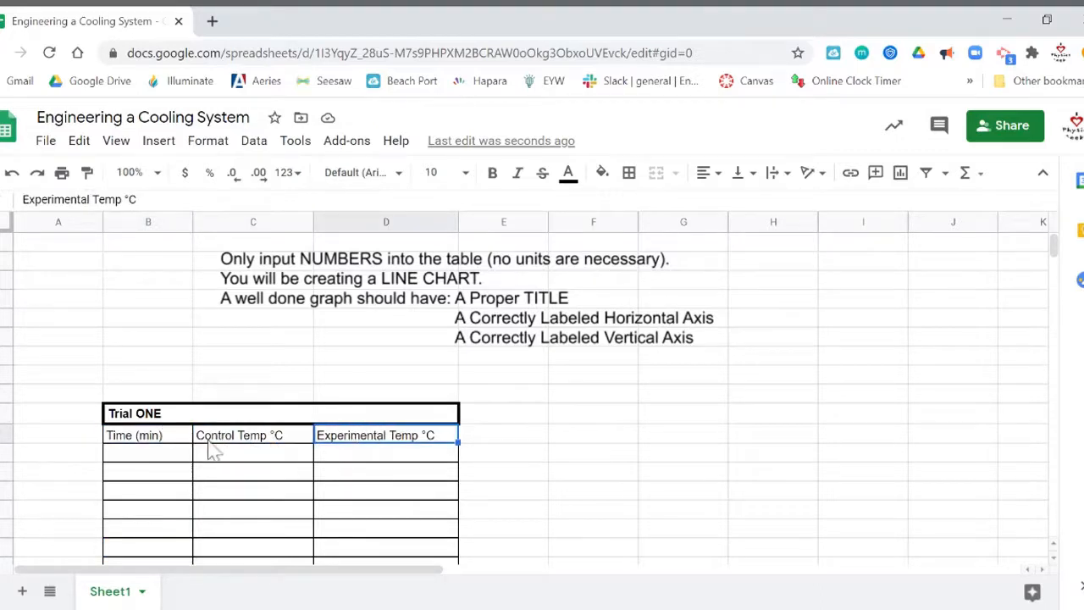
pyautogui.click(175, 455)
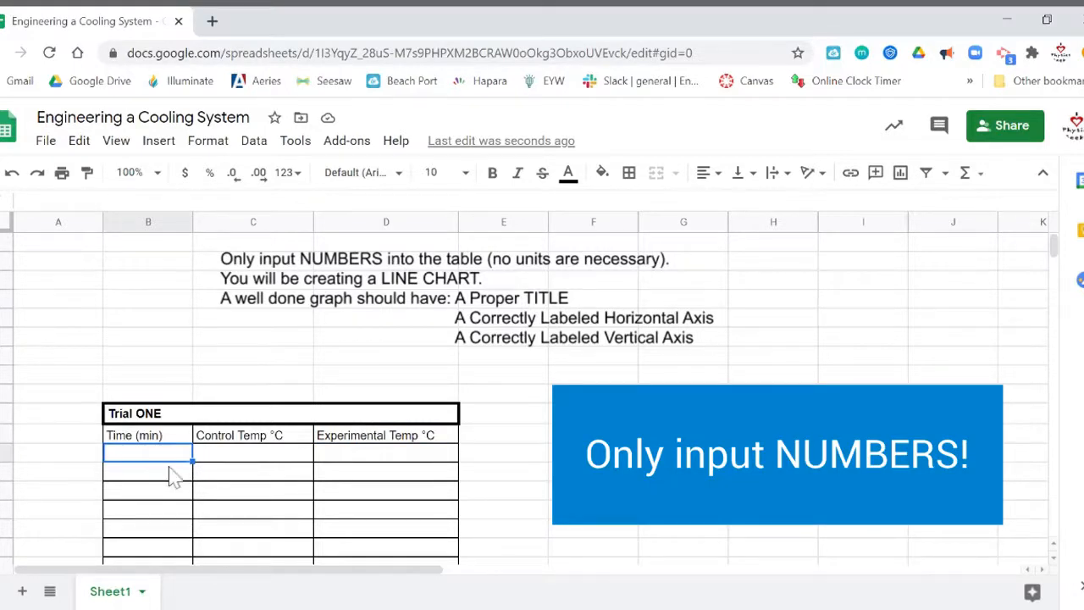
# Enter 0, 5, 10, 15, 20 and 25 down the Time (min) column.
pyautogui.write('0')
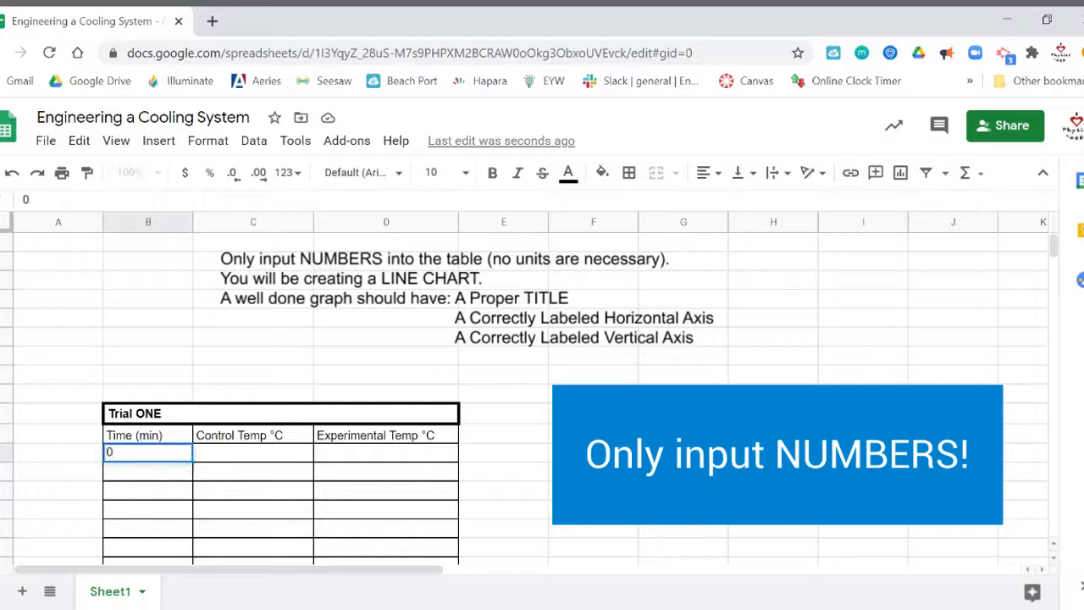
pyautogui.press('Return')
pyautogui.write('5')
pyautogui.press('Return')
pyautogui.write('10')
pyautogui.press('Return')
pyautogui.write('15')
pyautogui.press('Return')
pyautogui.write('20')
pyautogui.press('Return')
pyautogui.write('2')
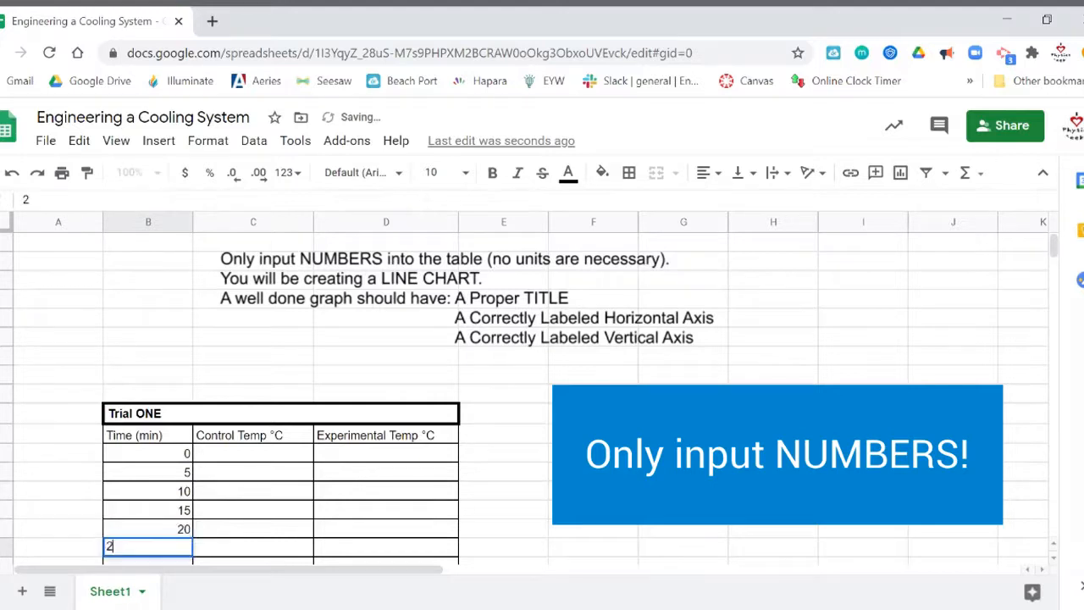
pyautogui.write('5')
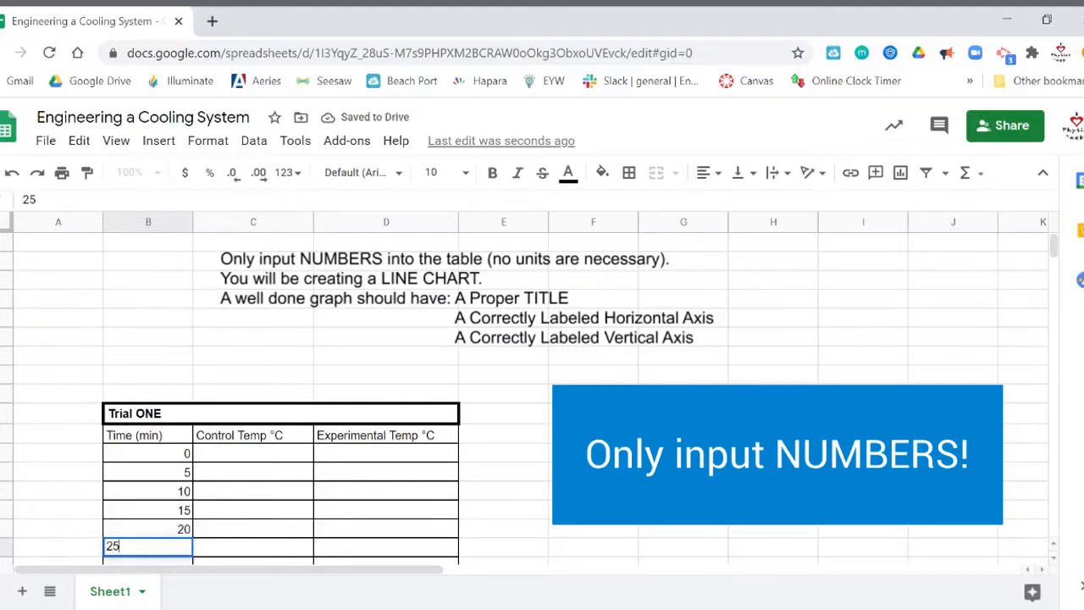
pyautogui.press('Return')
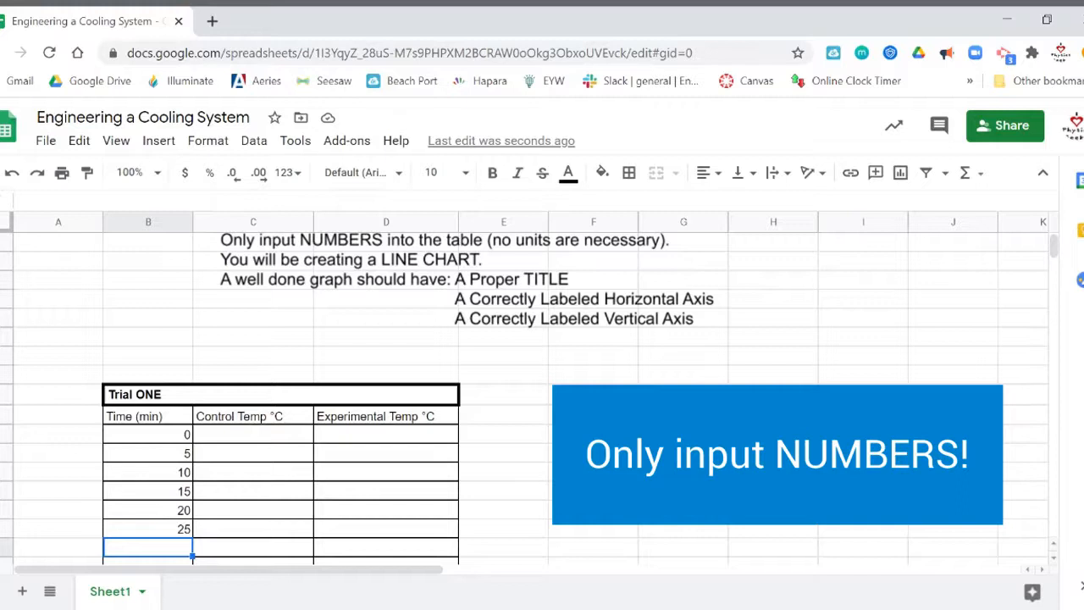
# Enter Control Temp readings from 65 down to 26 and add time 30 in column B.
pyautogui.click(277, 439)
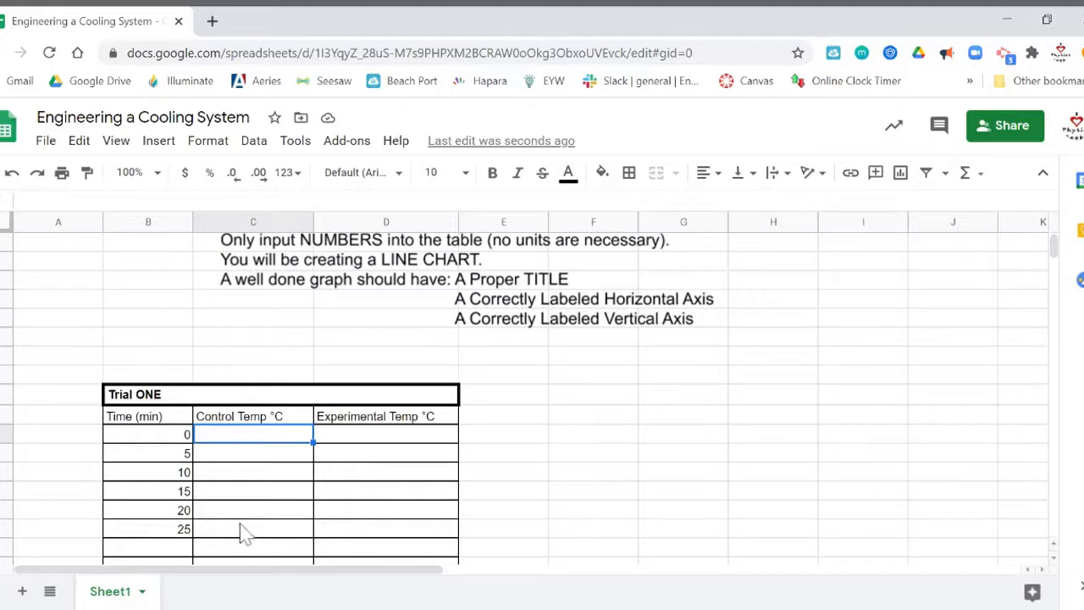
pyautogui.write('65')
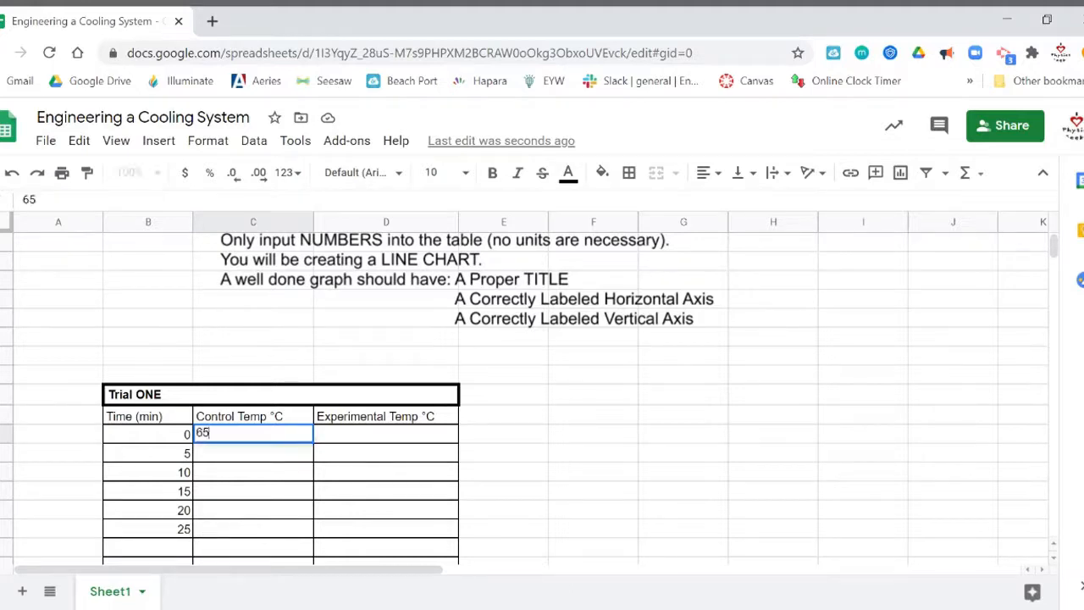
pyautogui.press('Return')
pyautogui.write('57')
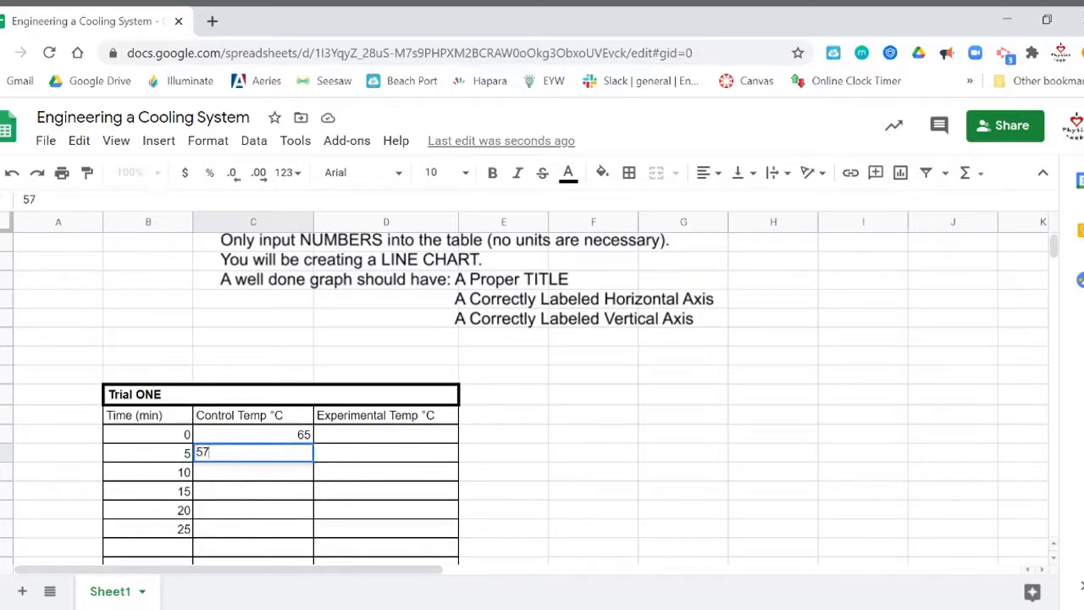
pyautogui.press('Return')
pyautogui.write('49')
pyautogui.press('Return')
pyautogui.write('43')
pyautogui.press('Return')
pyautogui.write('37')
pyautogui.press('Return')
pyautogui.write('39 36')
pyautogui.press('BackSpace')
pyautogui.press('BackSpace')
pyautogui.write('26')
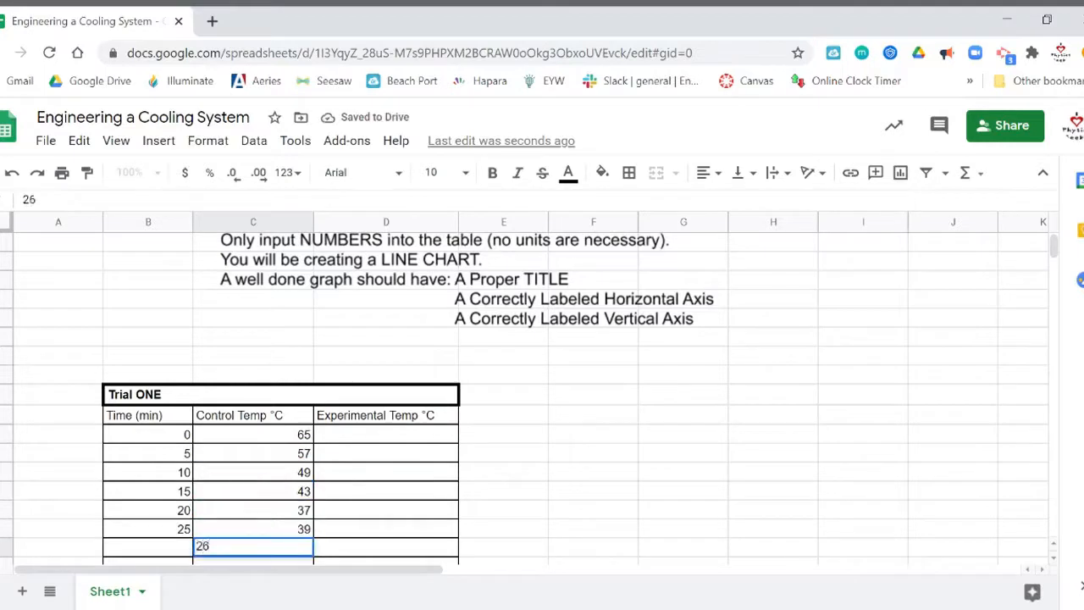
pyautogui.press('Left')
pyautogui.write('30')
# Enter Experimental Temp readings 65, 43, 35, 27, 25, 23, 23 and check the filled table.
pyautogui.click(394, 437)
pyautogui.write('65 43 35 27 25 23 23')
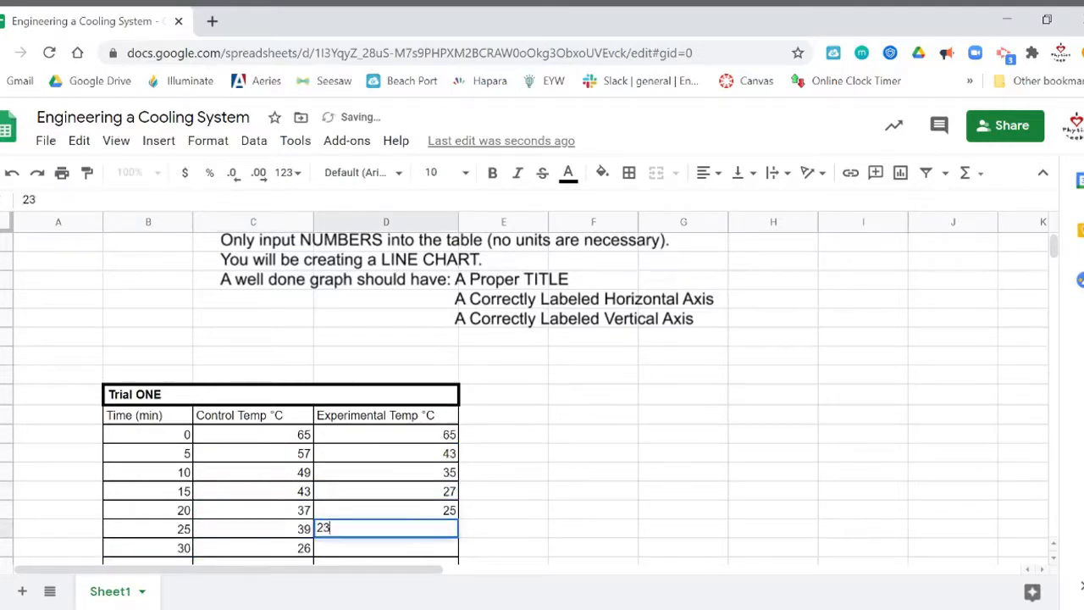
pyautogui.scroll(-3, 622, 416)
pyautogui.scroll(3, 627, 383)
pyautogui.scroll(-1, 491, 457)
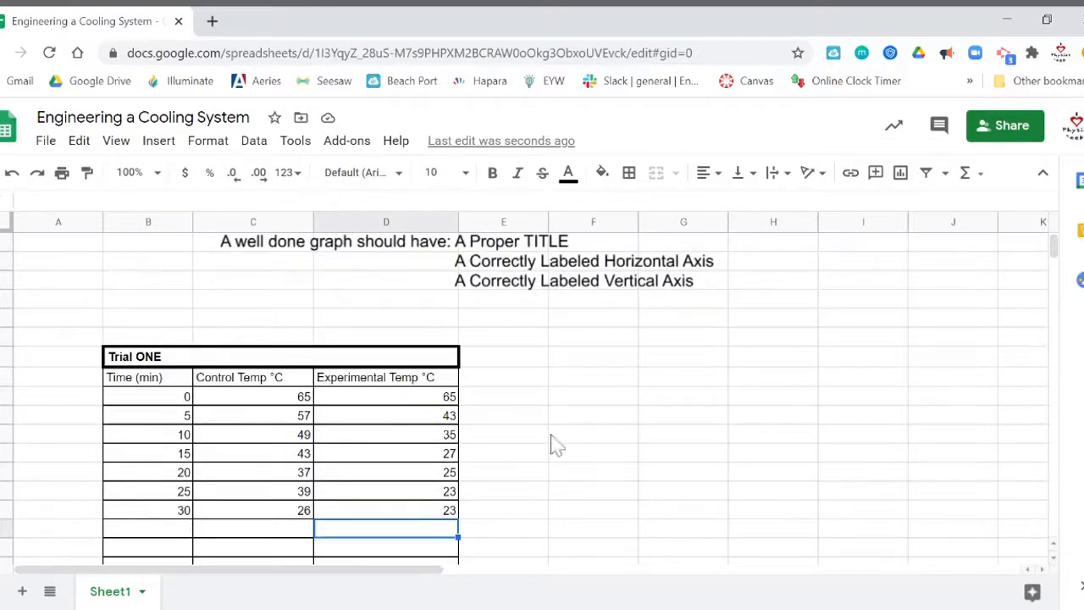
pyautogui.moveTo(153, 398); pyautogui.dragTo(162, 514)
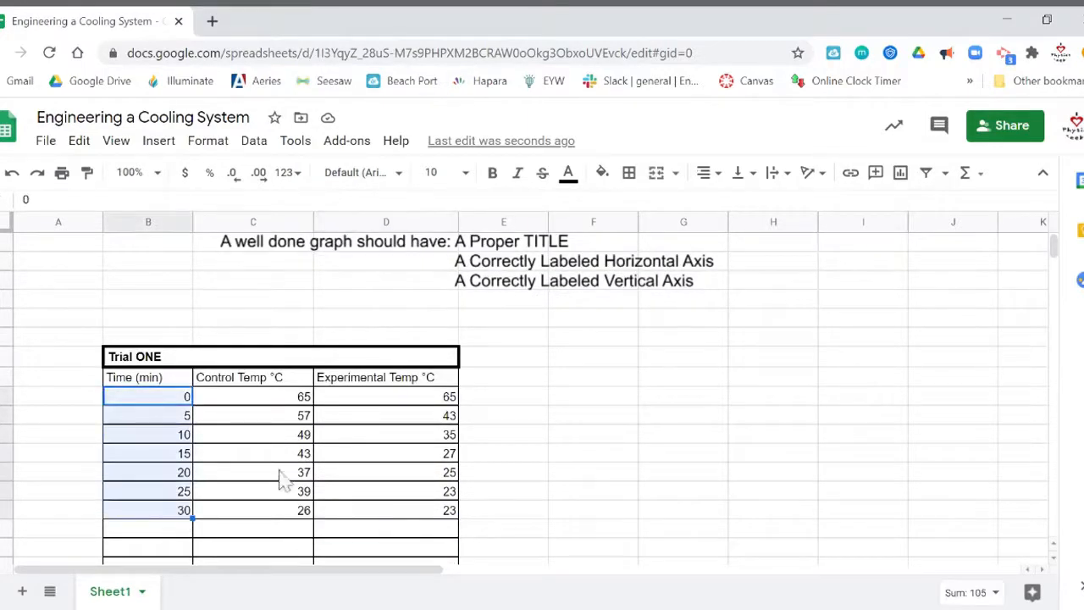
pyautogui.click(292, 400)
pyautogui.click(442, 403)
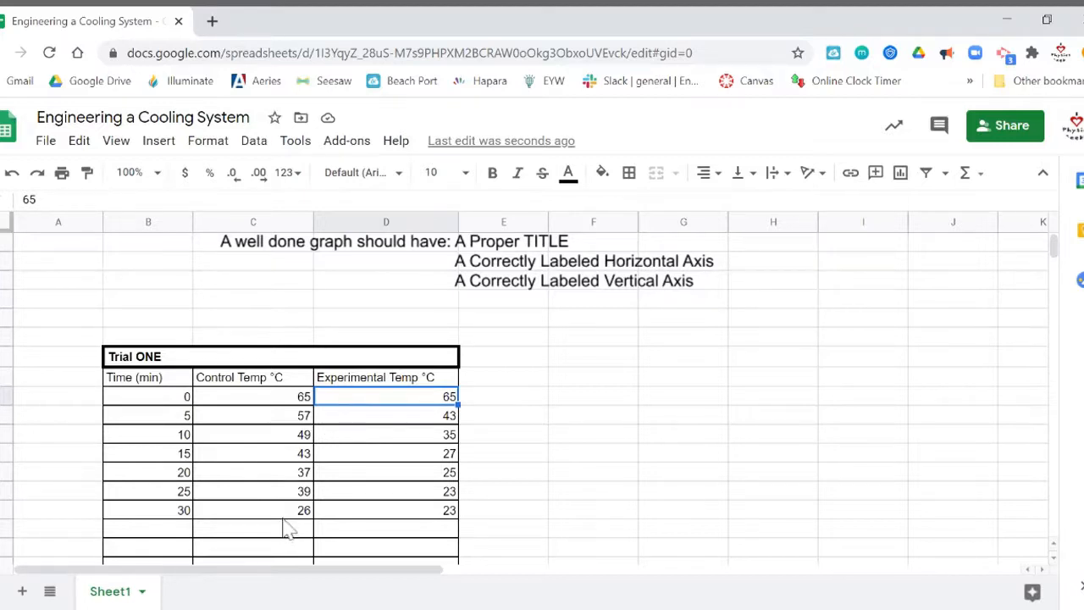
pyautogui.scroll(1, 857, 347)
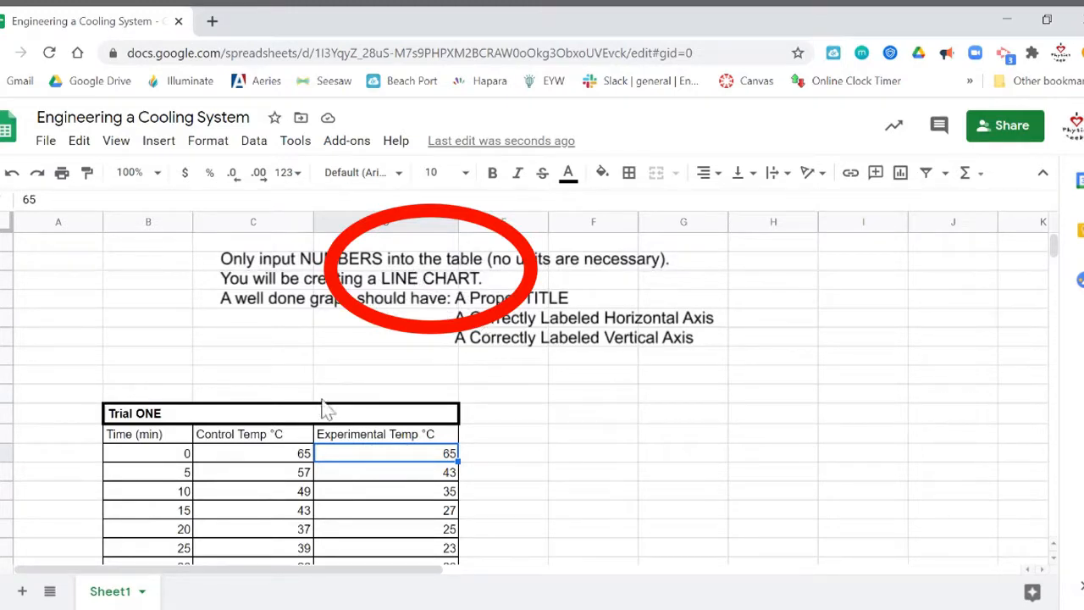
# Select the Trial ONE table through time 30 and insert a chart from it.
pyautogui.click(131, 415)
pyautogui.moveTo(131, 423); pyautogui.dragTo(455, 516)
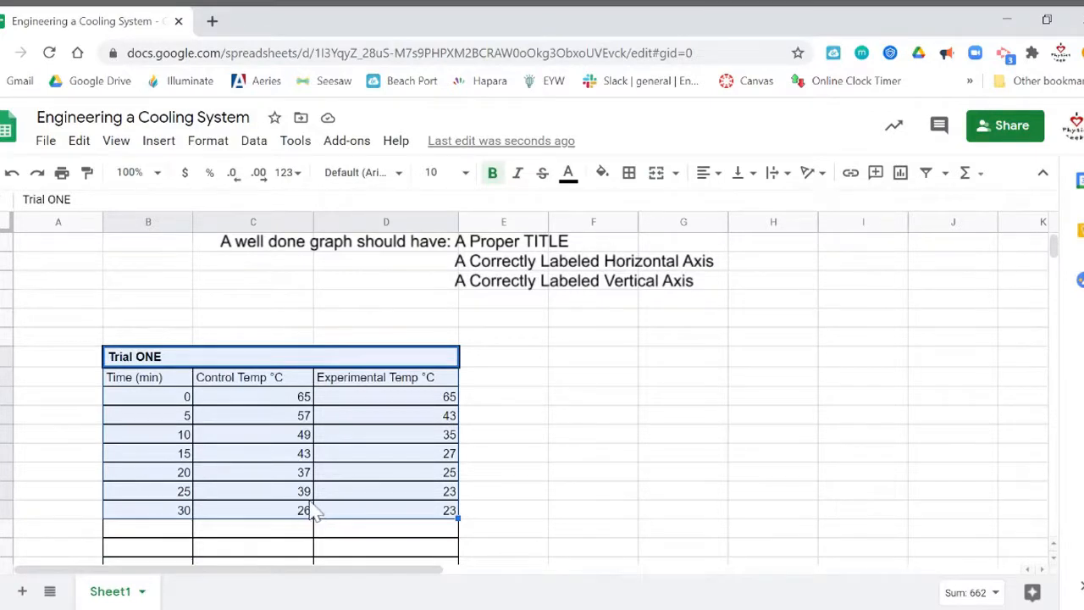
pyautogui.click(160, 143)
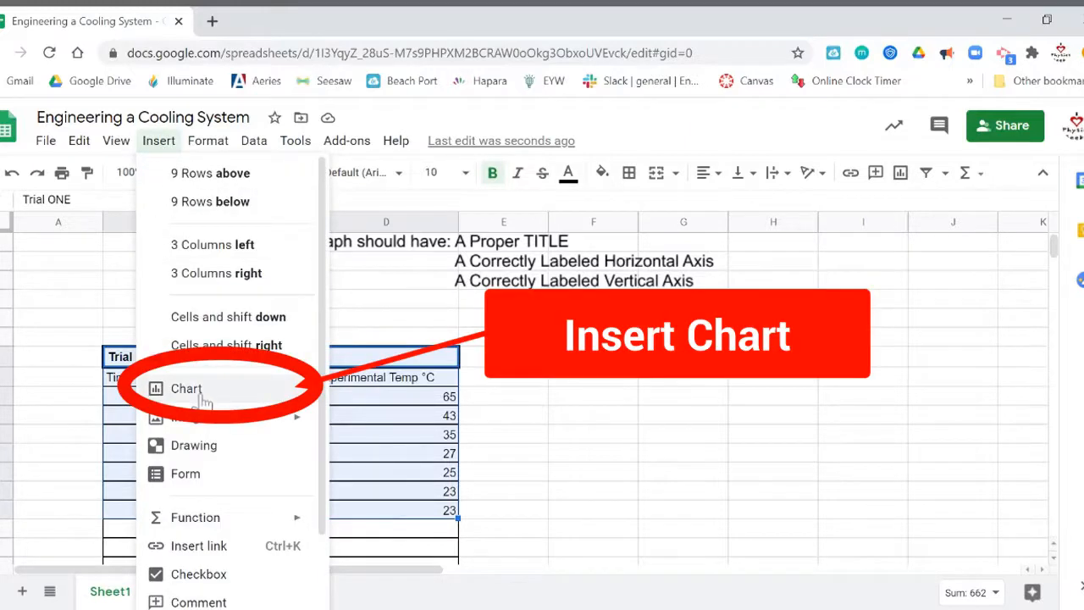
pyautogui.click(690, 359)
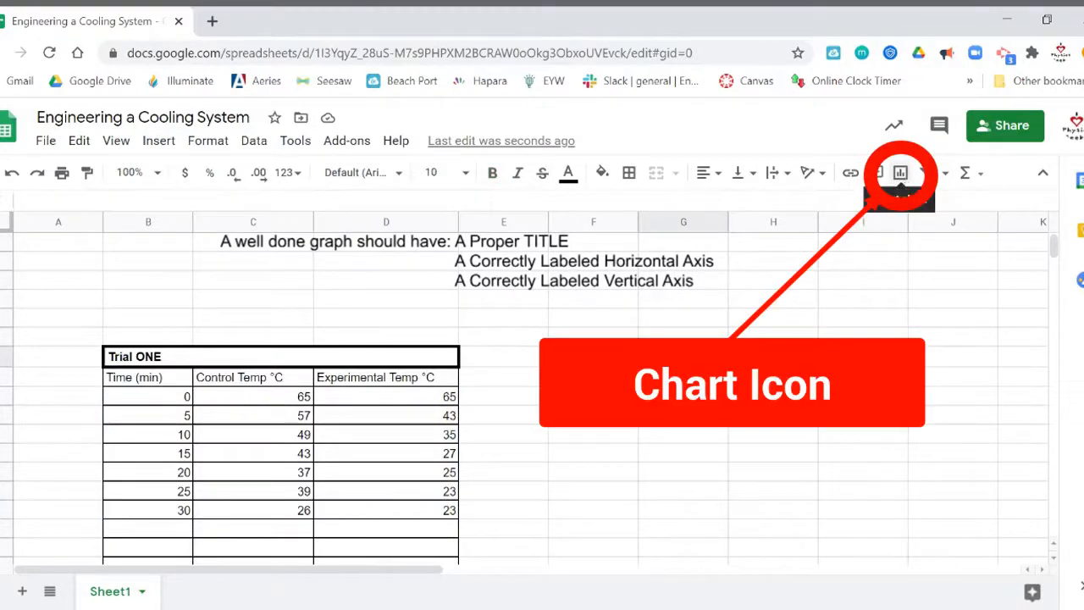
pyautogui.moveTo(138, 360); pyautogui.dragTo(431, 523)
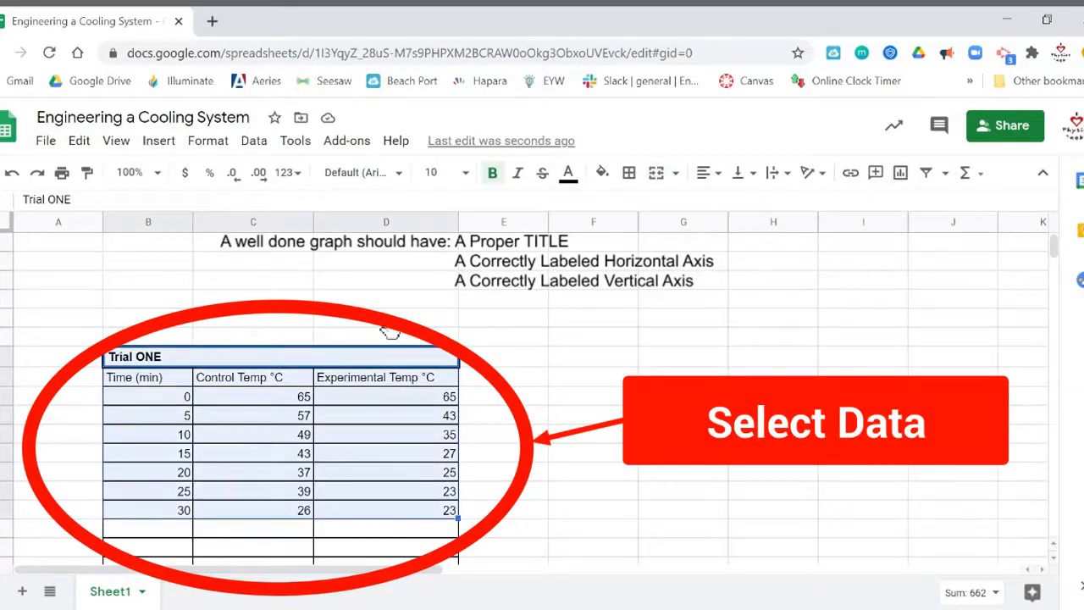
pyautogui.click(159, 141)
pyautogui.click(203, 395)
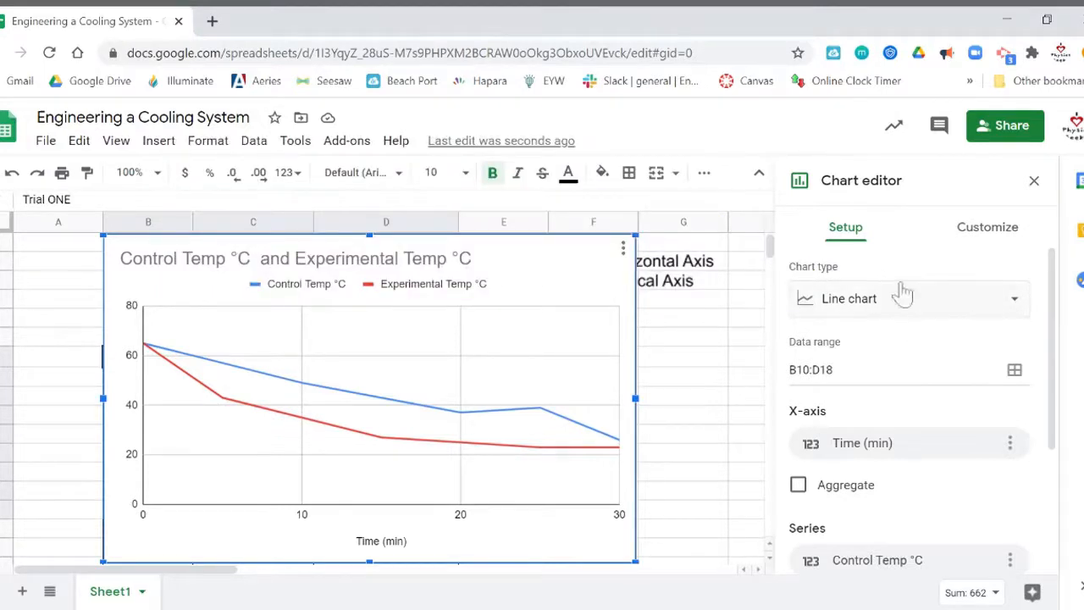
# Change the chart type to Smooth line chart, then close the chart editor.
pyautogui.click(1004, 307)
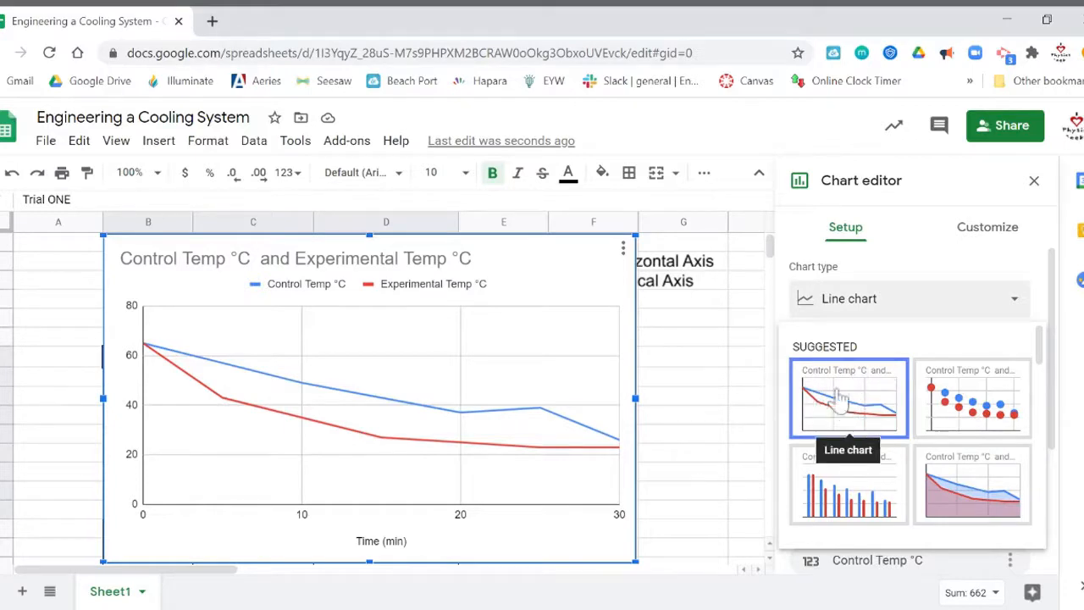
pyautogui.moveTo(1044, 351); pyautogui.dragTo(1047, 364)
pyautogui.moveTo(1047, 382); pyautogui.dragTo(1051, 403)
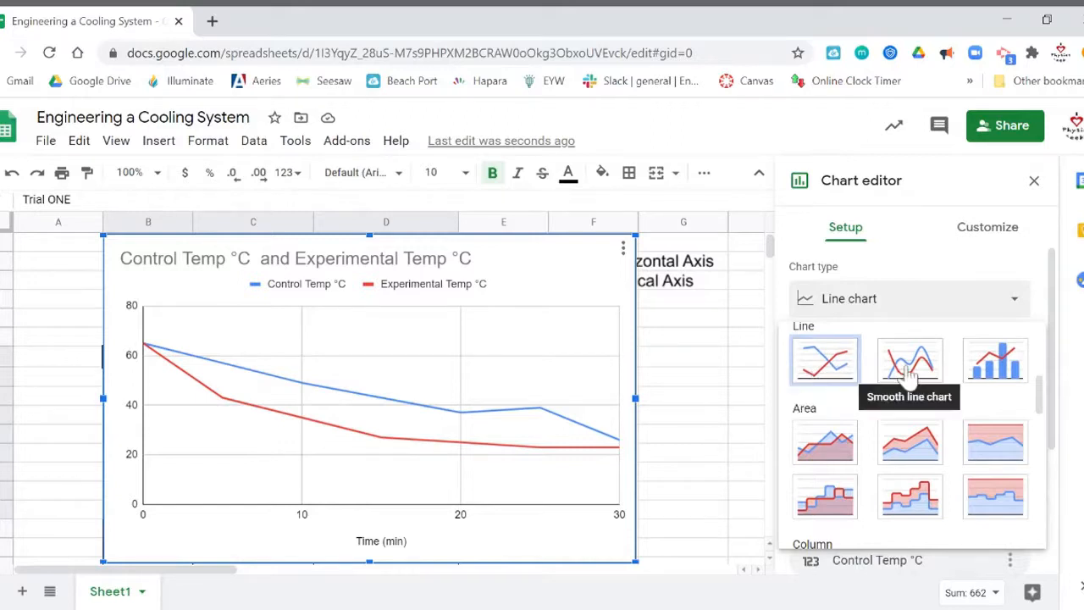
pyautogui.click(908, 373)
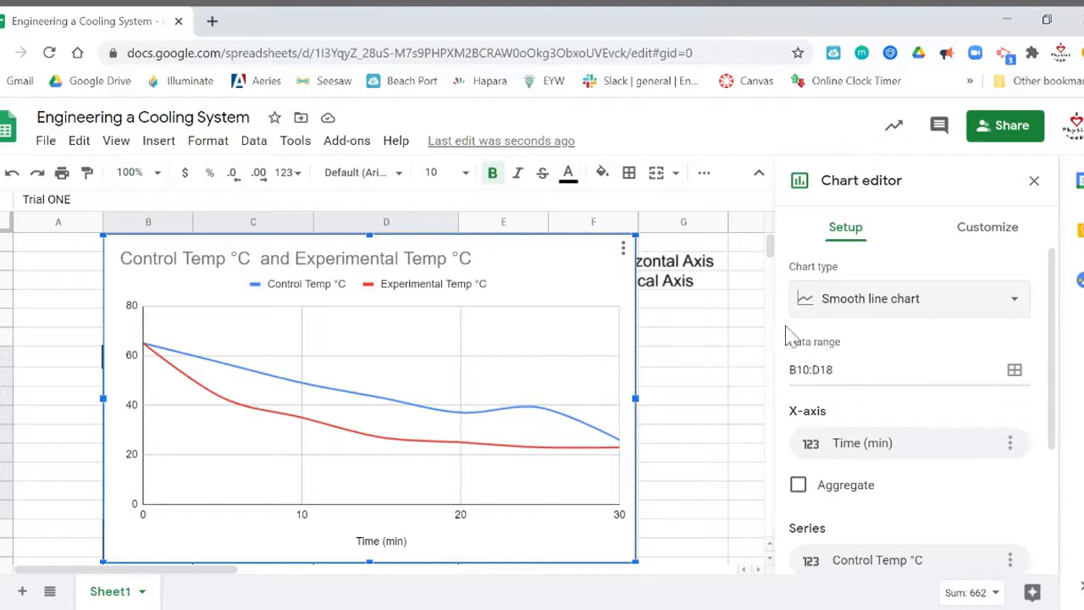
pyautogui.click(1035, 180)
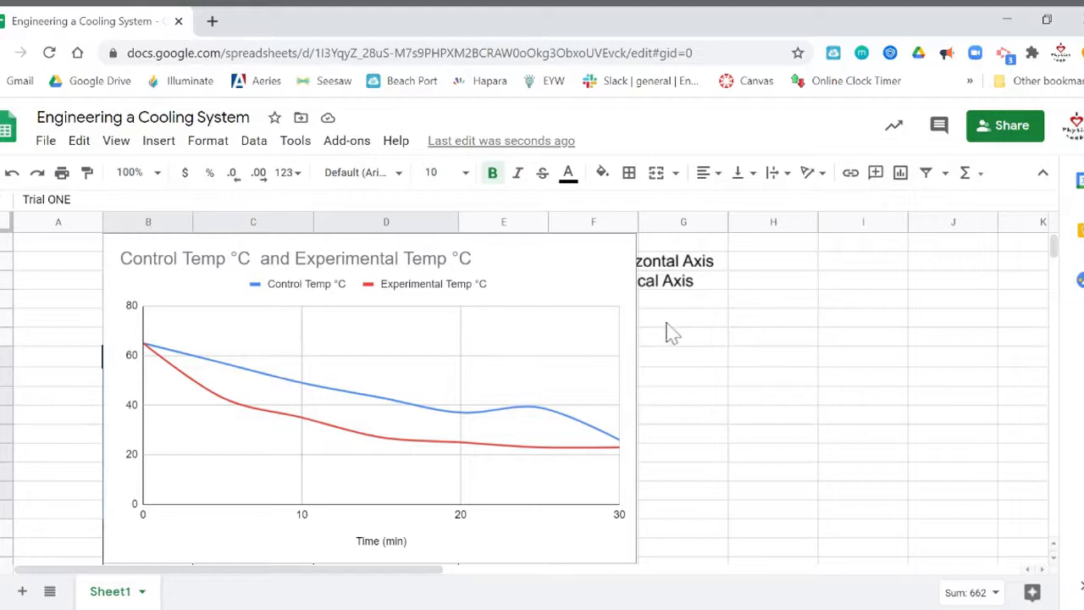
# Drag the chart to the right of the Trial ONE table, then reselect it.
pyautogui.click(364, 248)
pyautogui.moveTo(300, 257); pyautogui.dragTo(681, 317)
pyautogui.scroll(-1, 363, 327)
pyautogui.click(393, 334)
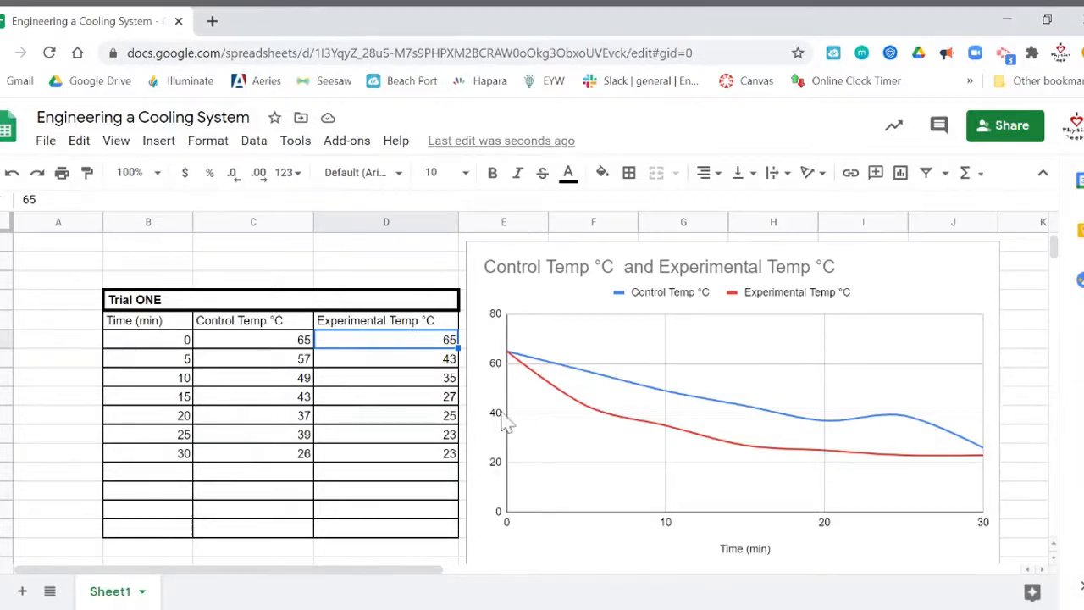
pyautogui.scroll(3, 502, 434)
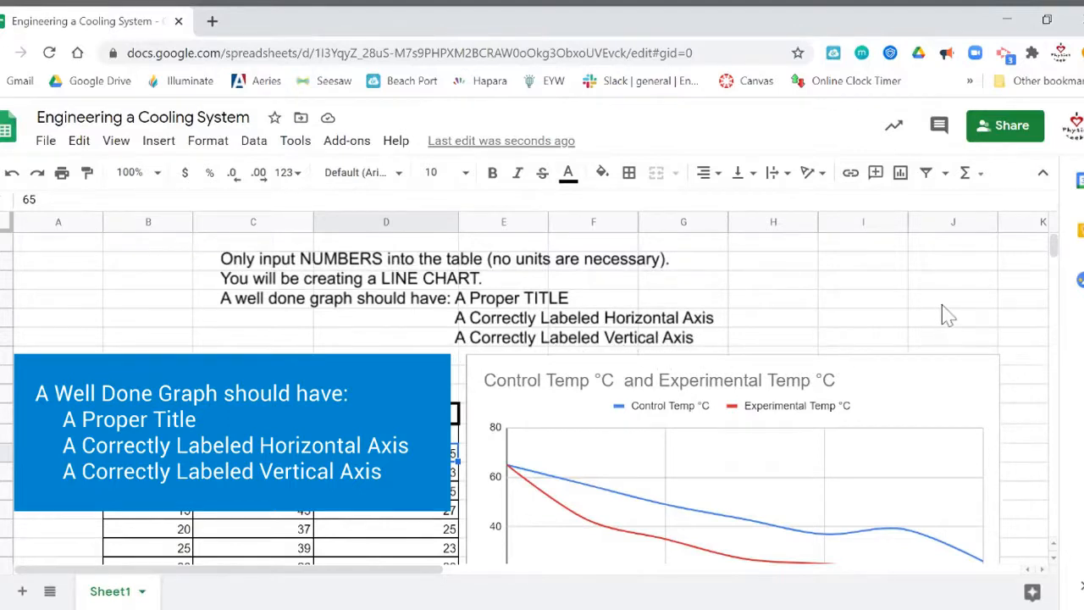
pyautogui.scroll(-1, 946, 309)
pyautogui.scroll(-1, 924, 318)
pyautogui.click(921, 326)
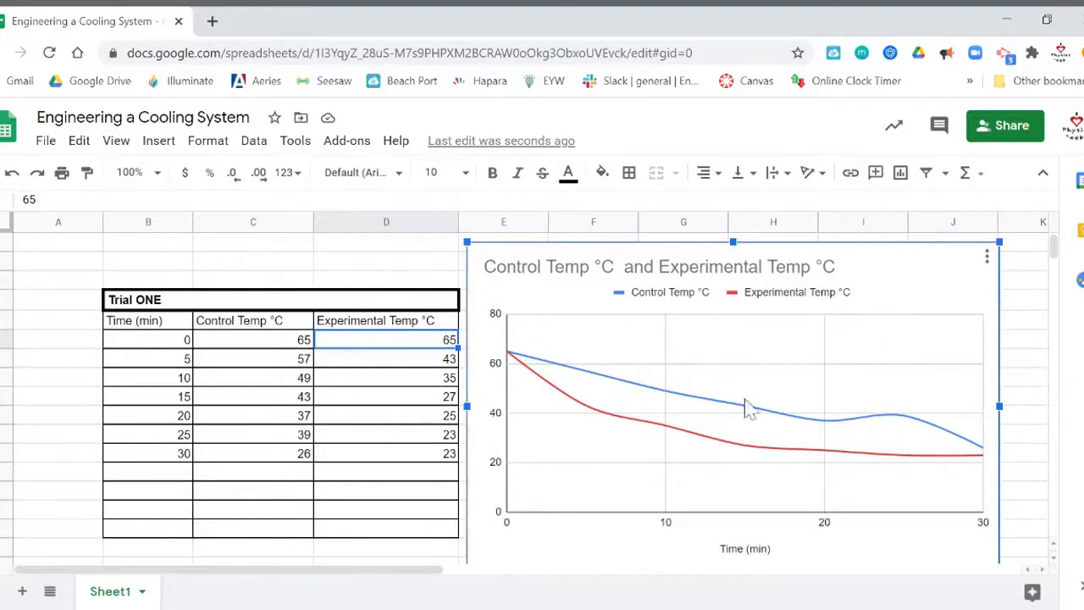
# Reopen the chart via Edit chart on its Customize tab settings.
pyautogui.click(987, 256)
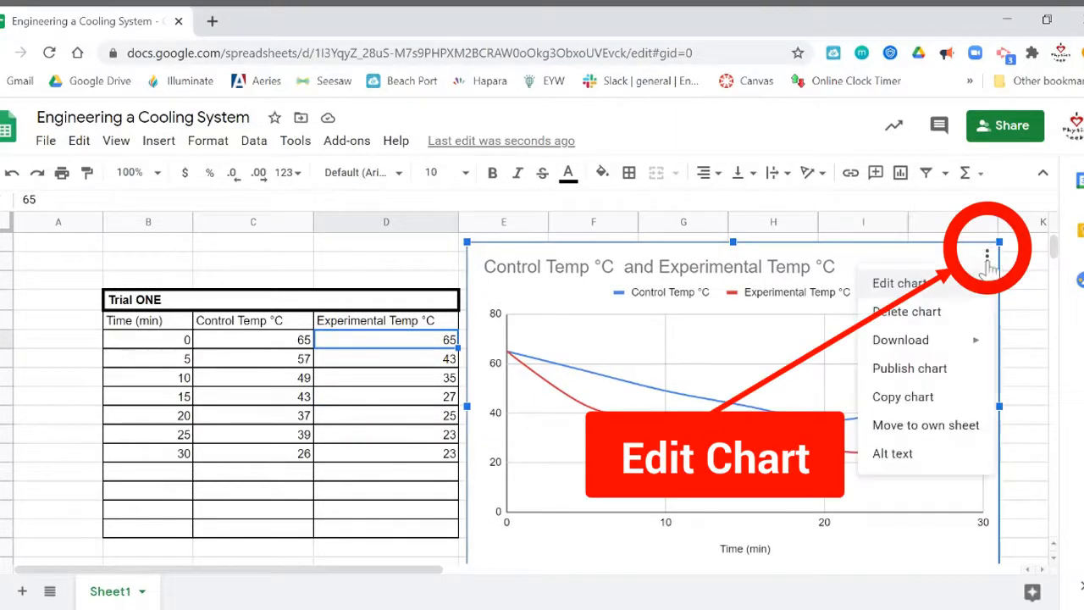
pyautogui.click(893, 288)
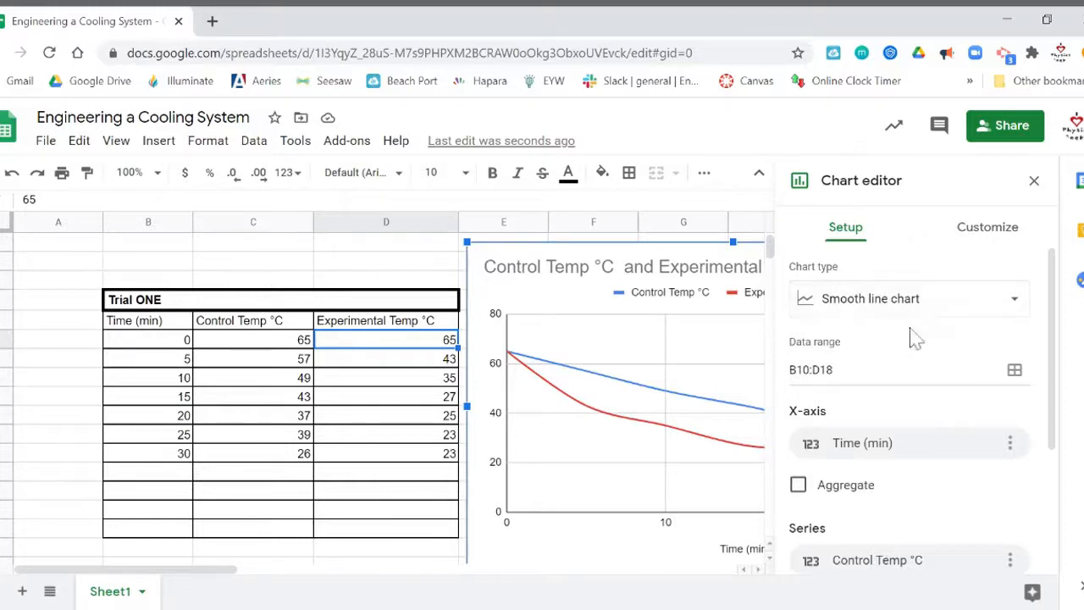
pyautogui.click(991, 237)
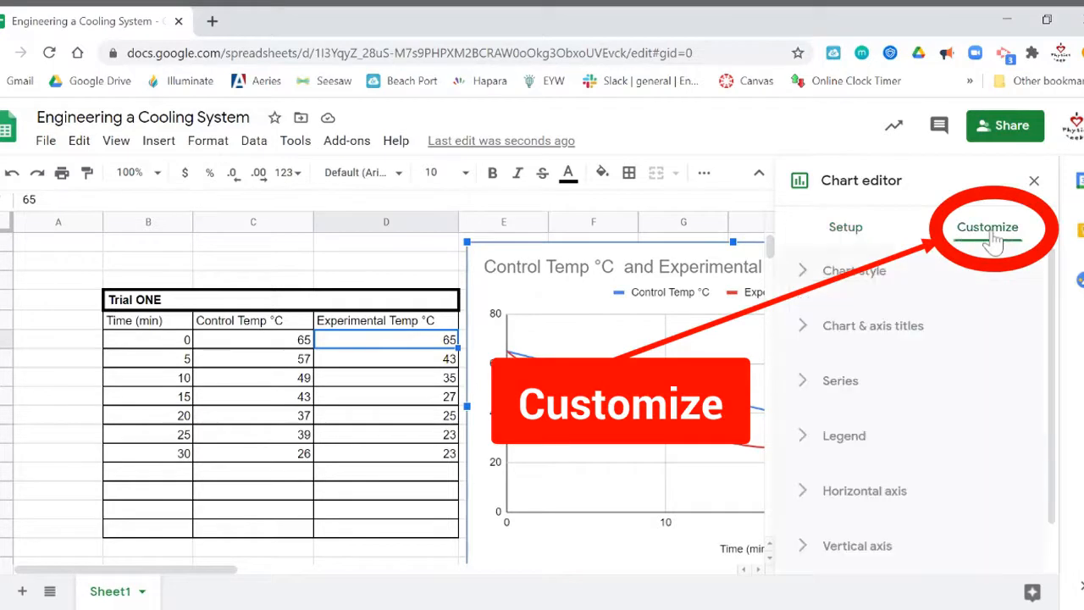
pyautogui.click(800, 278)
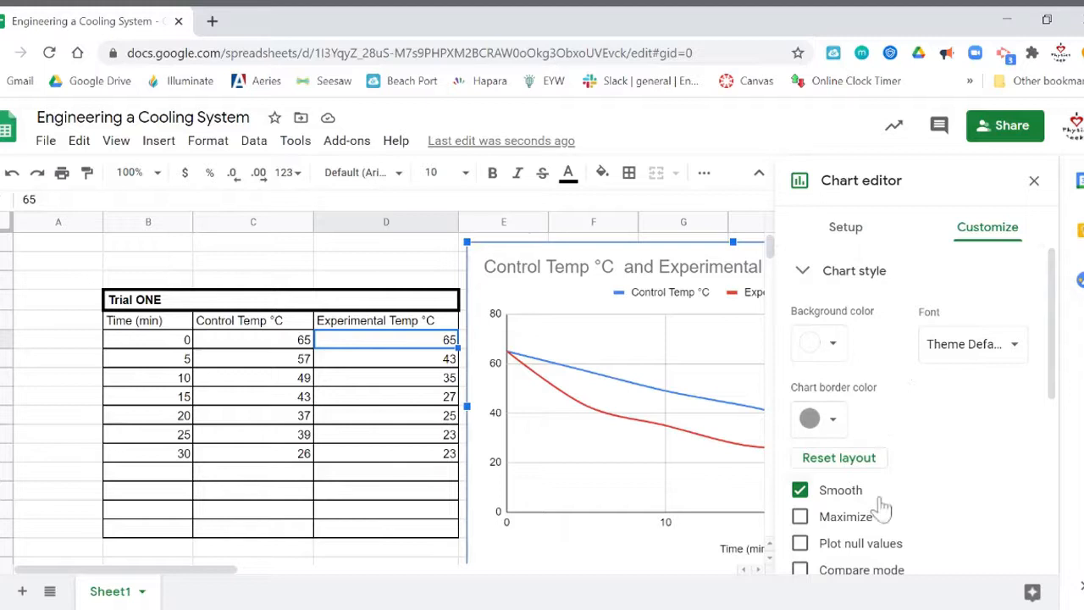
pyautogui.click(803, 272)
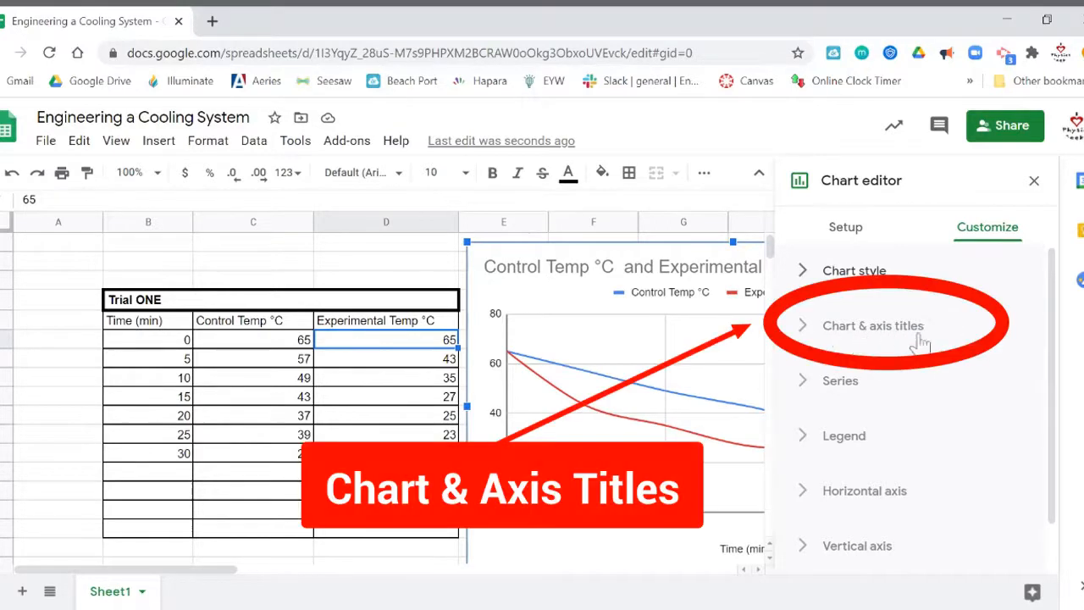
# Replace the chart title with 'Cooling Temps for Trial ONE'.
pyautogui.click(808, 330)
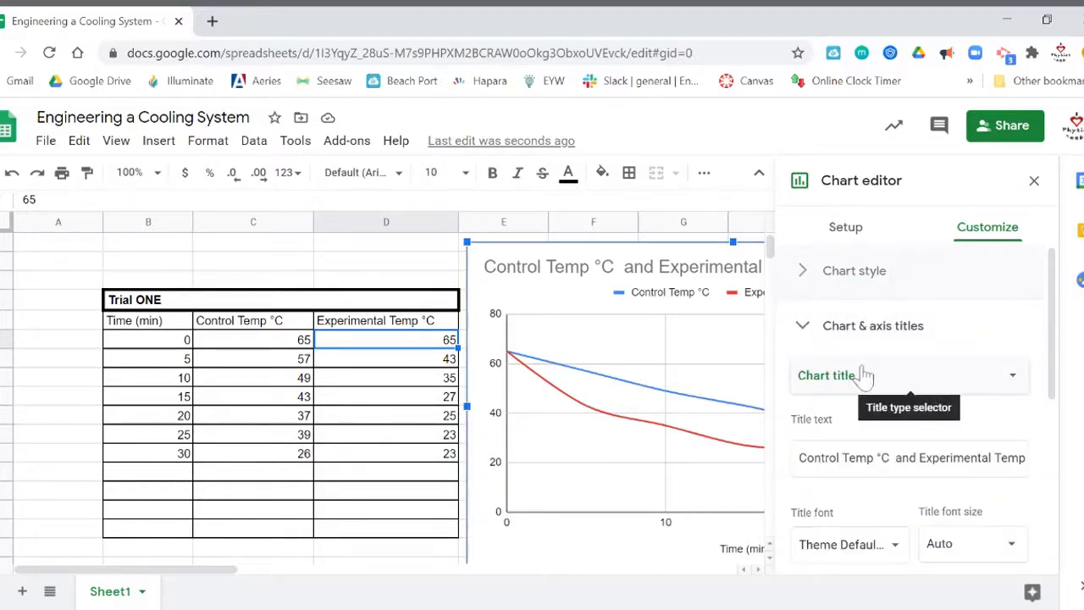
pyautogui.click(1015, 383)
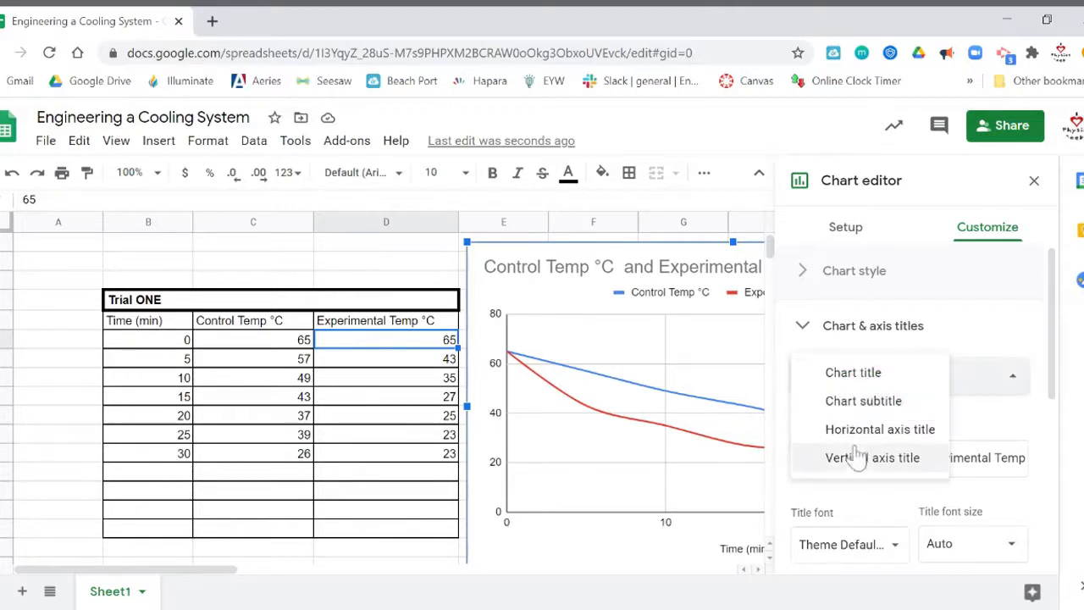
pyautogui.click(852, 375)
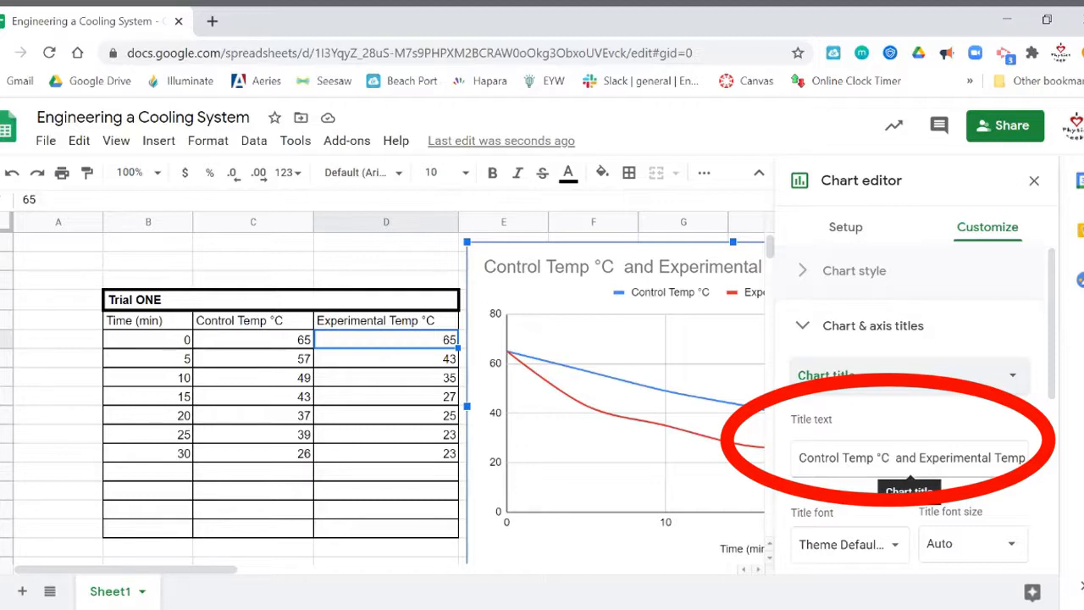
pyautogui.click(911, 458)
pyautogui.hotkey('ctrl', 'a')
pyautogui.press('BackSpace')
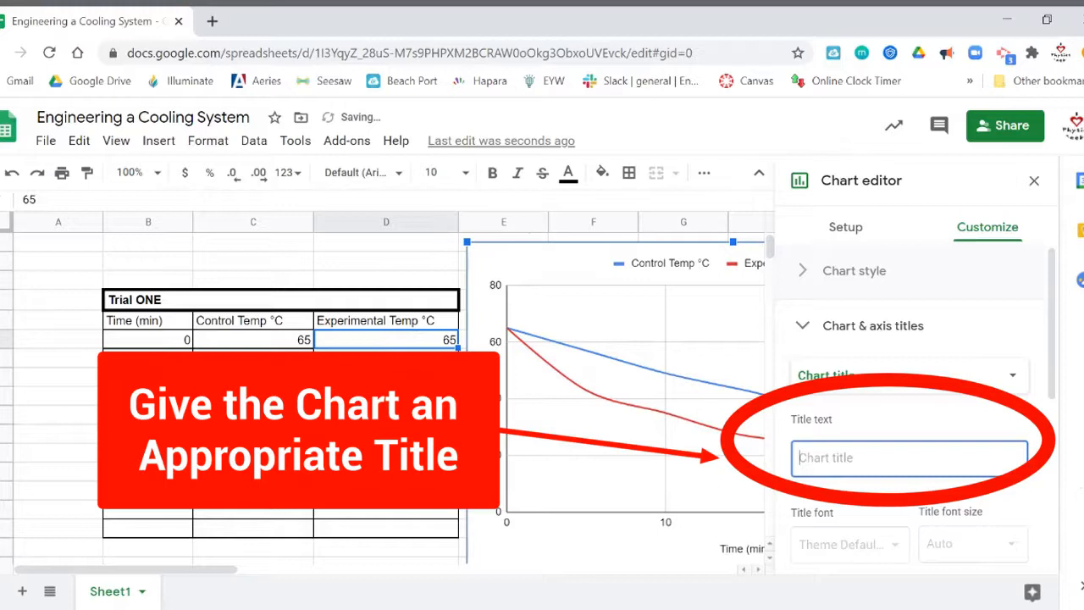
pyautogui.write('Coo')
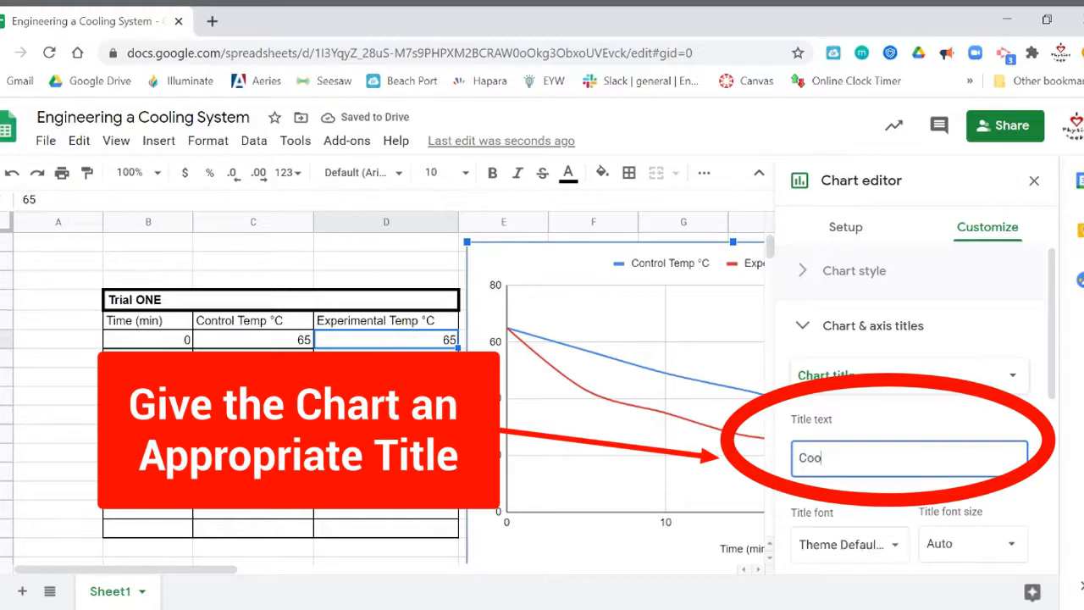
pyautogui.write('ling Temps for Trial ONE')
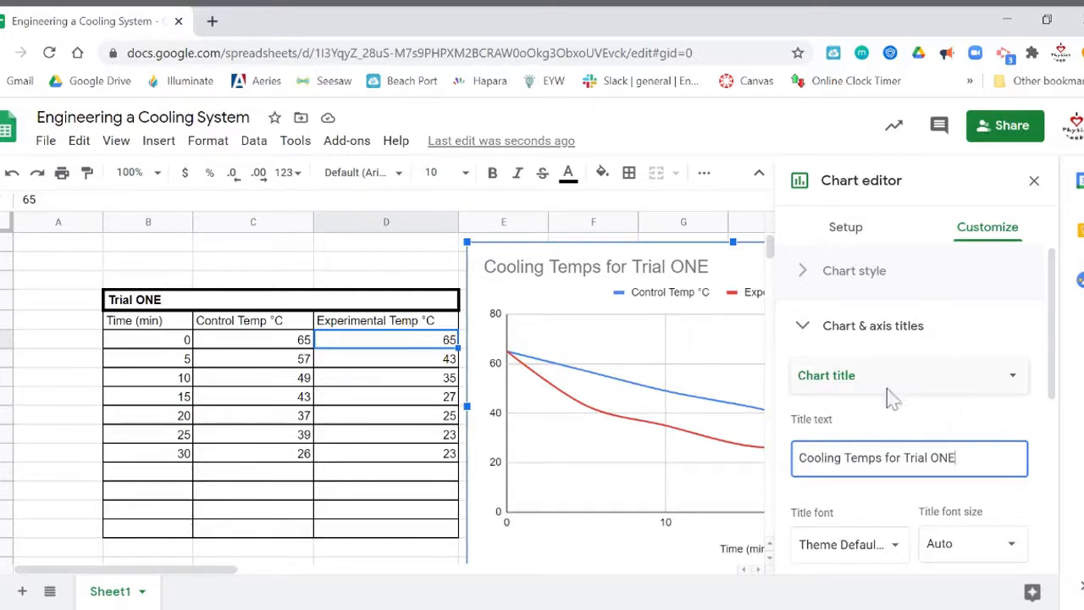
pyautogui.click(1012, 381)
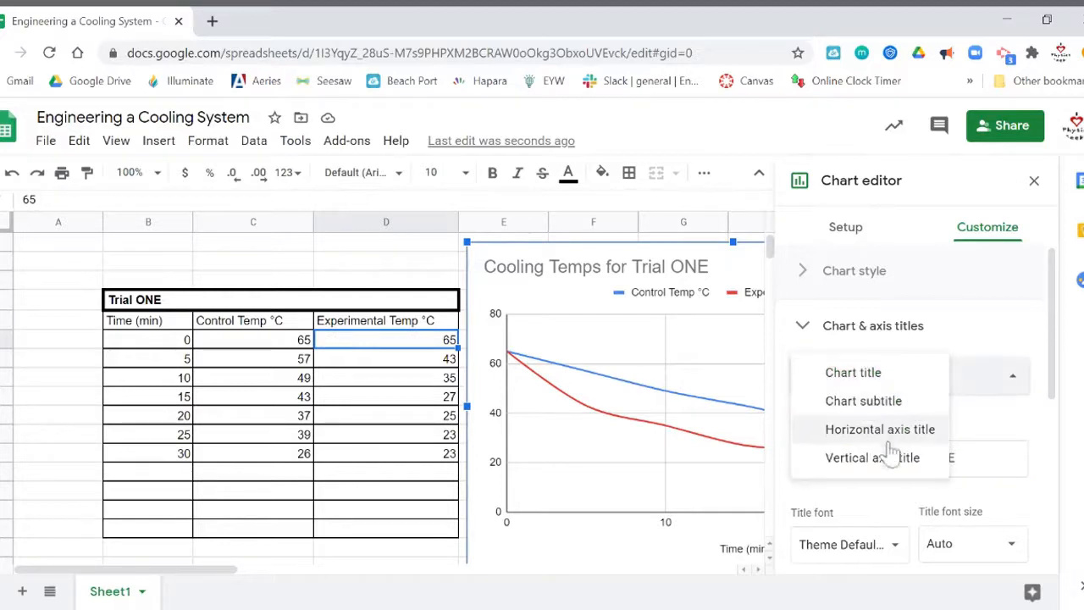
# Title the vertical axis 'Temperature (Degrees Celsius)' and enable the Time (min) horizontal axis title.
pyautogui.click(879, 464)
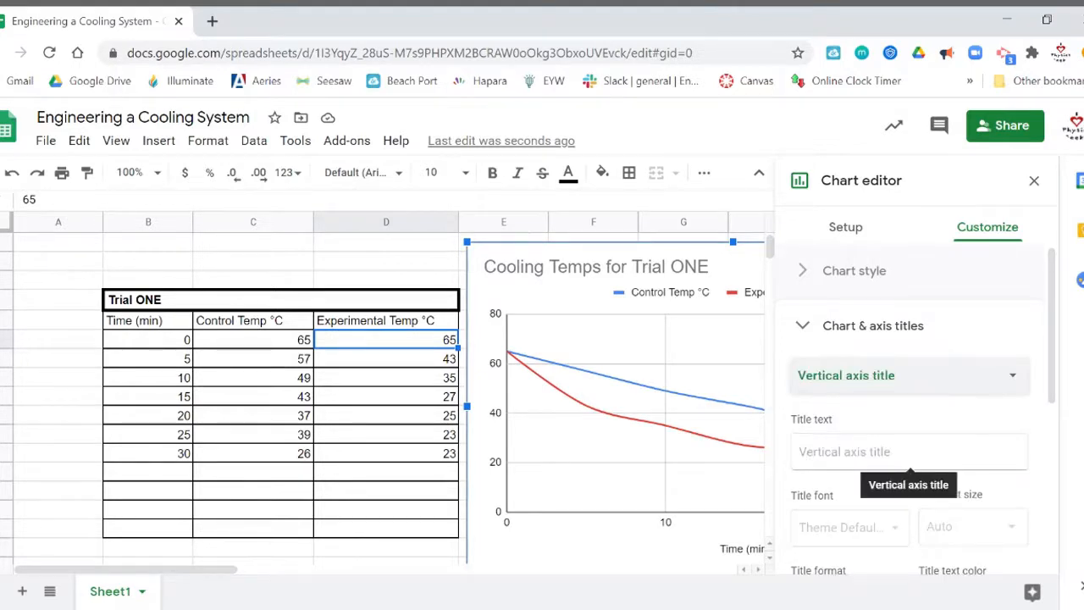
pyautogui.click(911, 462)
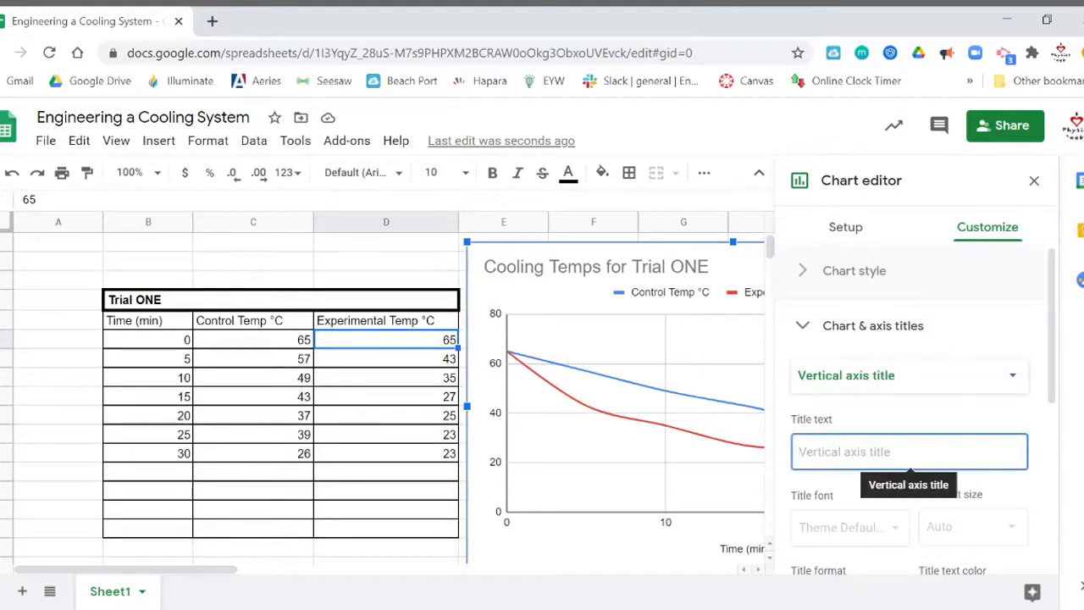
pyautogui.write('Temperature (D')
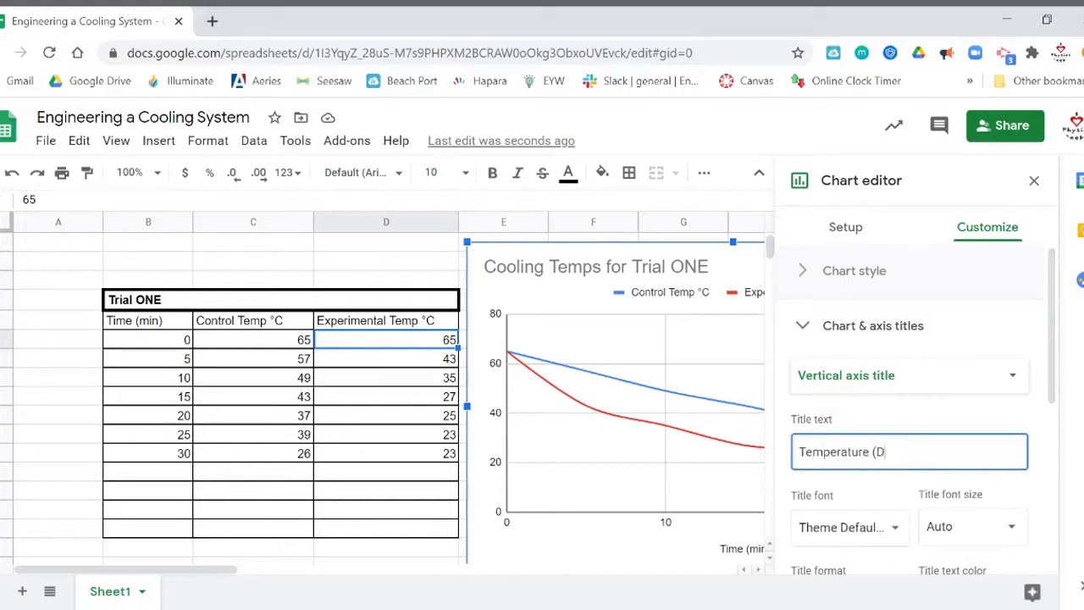
pyautogui.write('egrees')
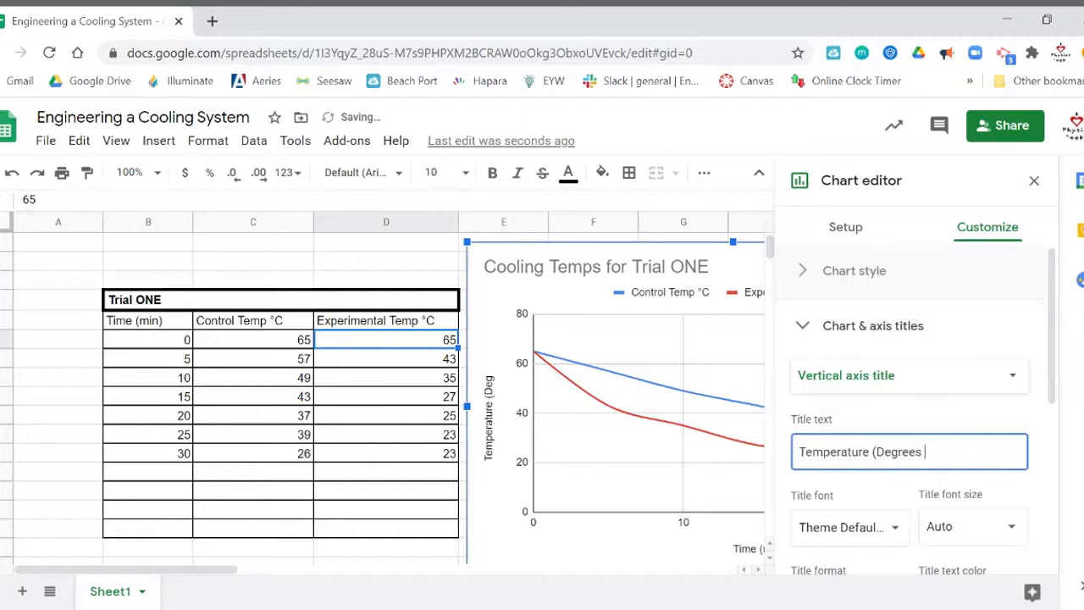
pyautogui.write(' Celsius')
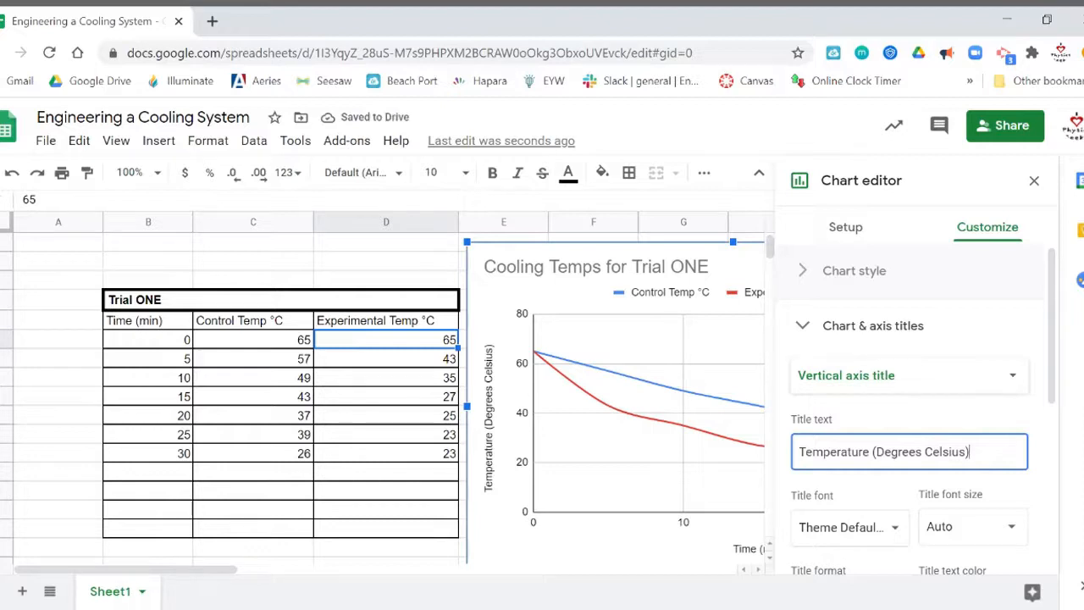
pyautogui.click(1008, 383)
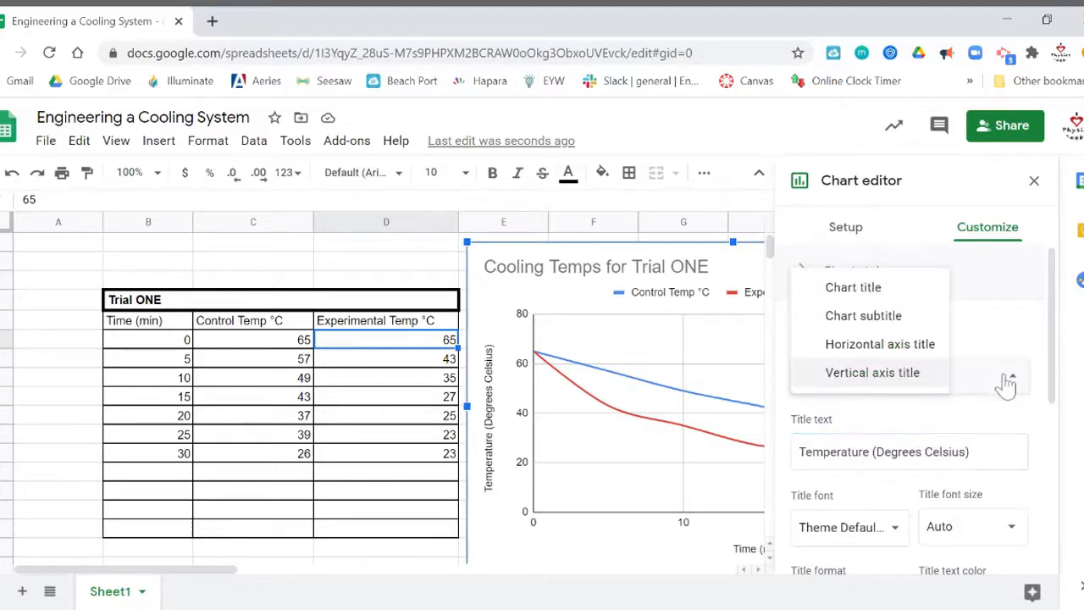
pyautogui.click(922, 346)
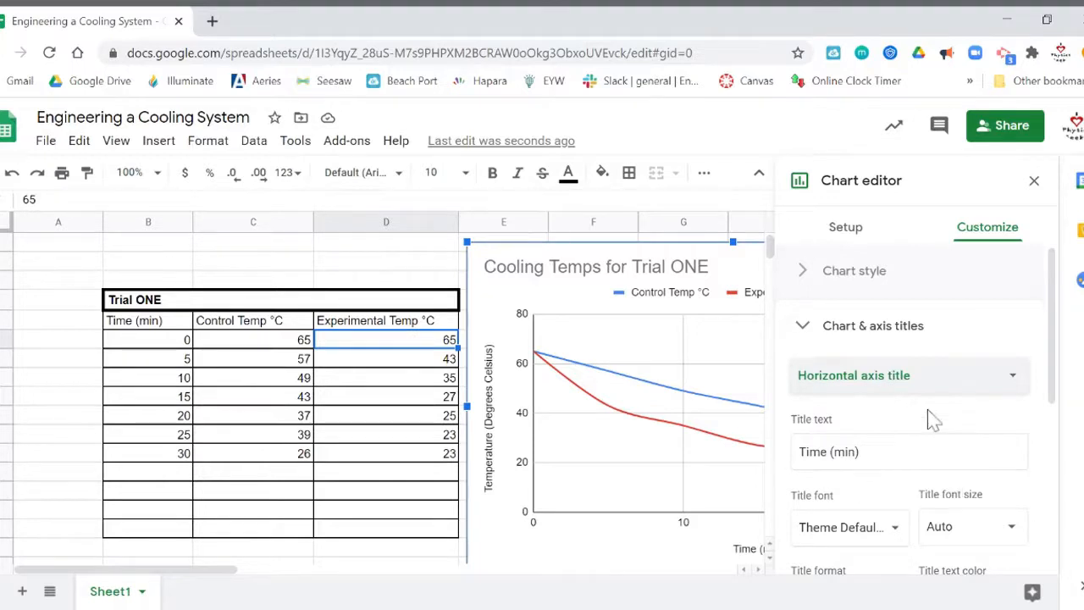
pyautogui.click(803, 330)
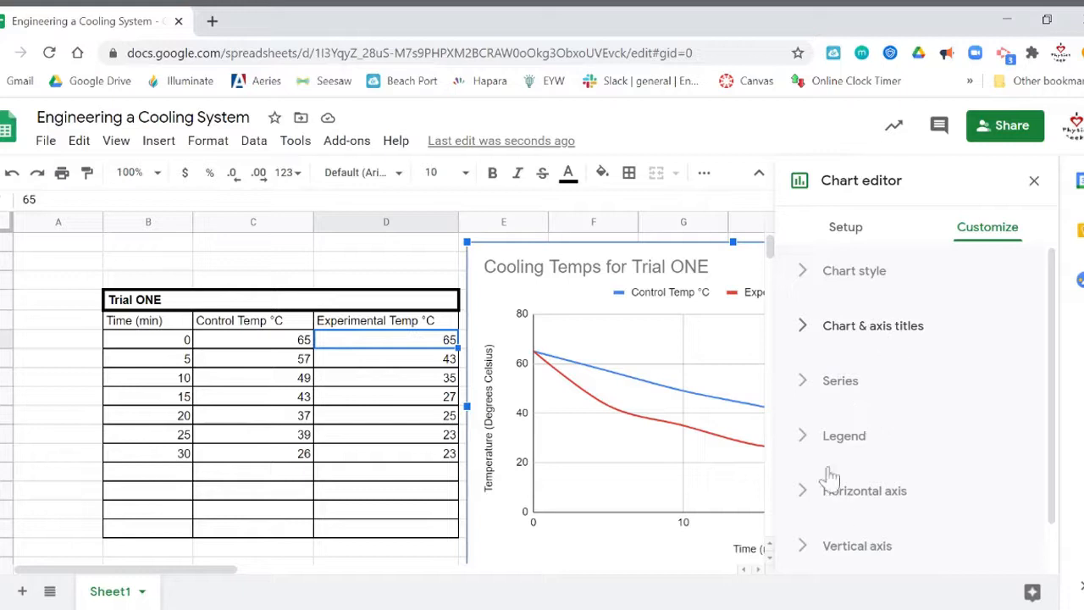
# Close the chart editor and scroll to review the finished chart beside the table.
pyautogui.click(1035, 182)
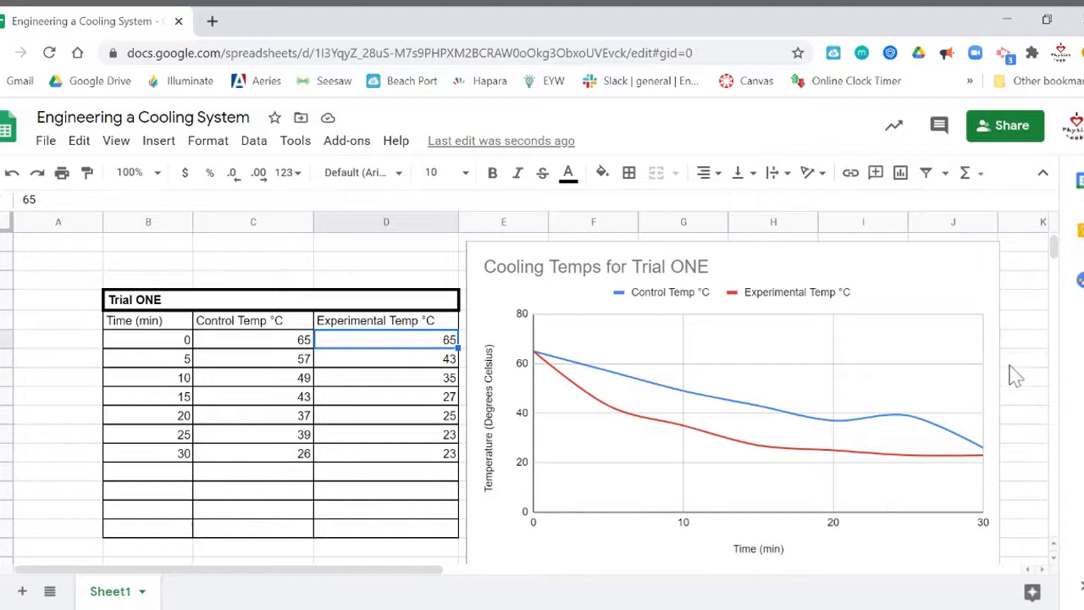
pyautogui.scroll(-2, 719, 305)
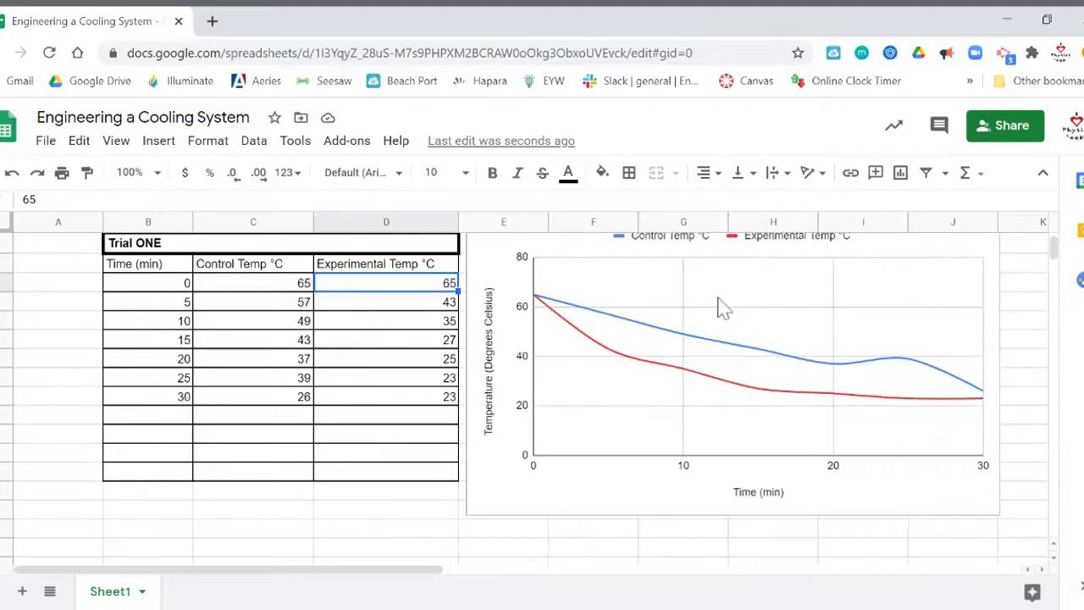
pyautogui.scroll(-5, 720, 305)
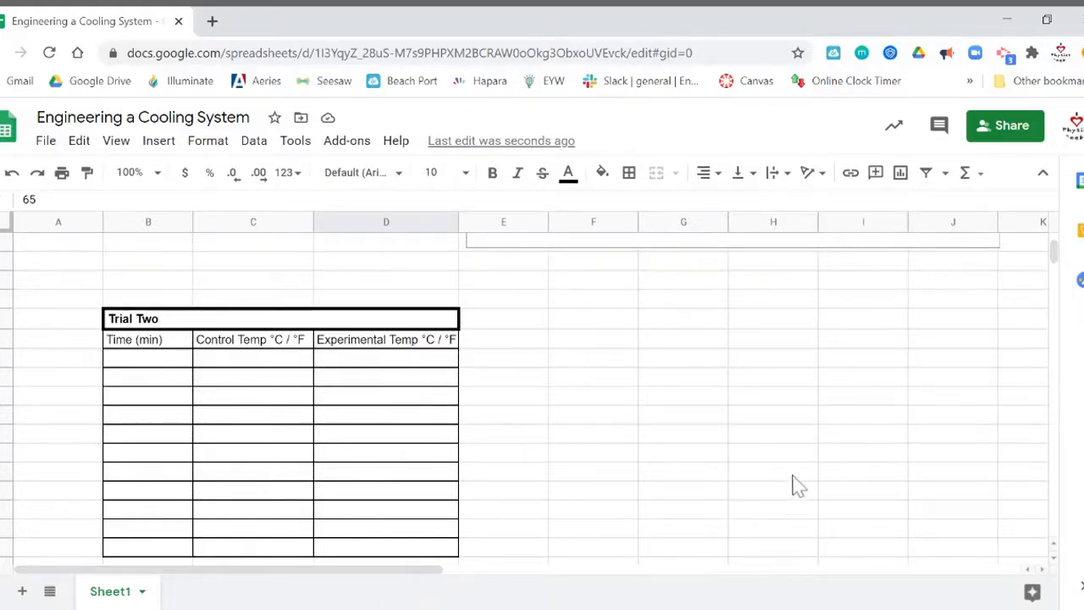
pyautogui.scroll(5, 811, 484)
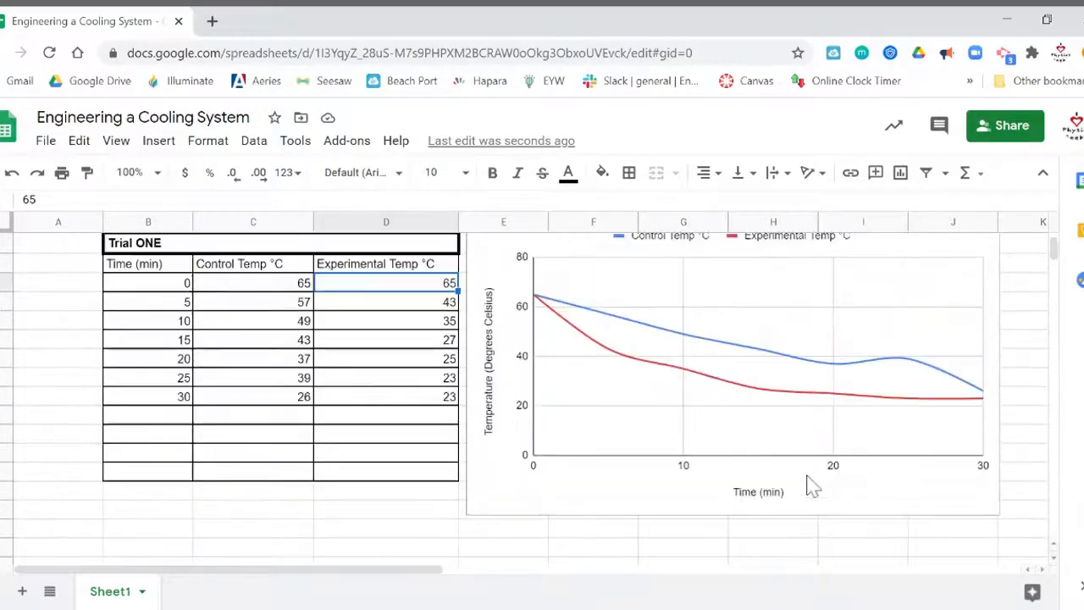
pyautogui.scroll(1, 811, 487)
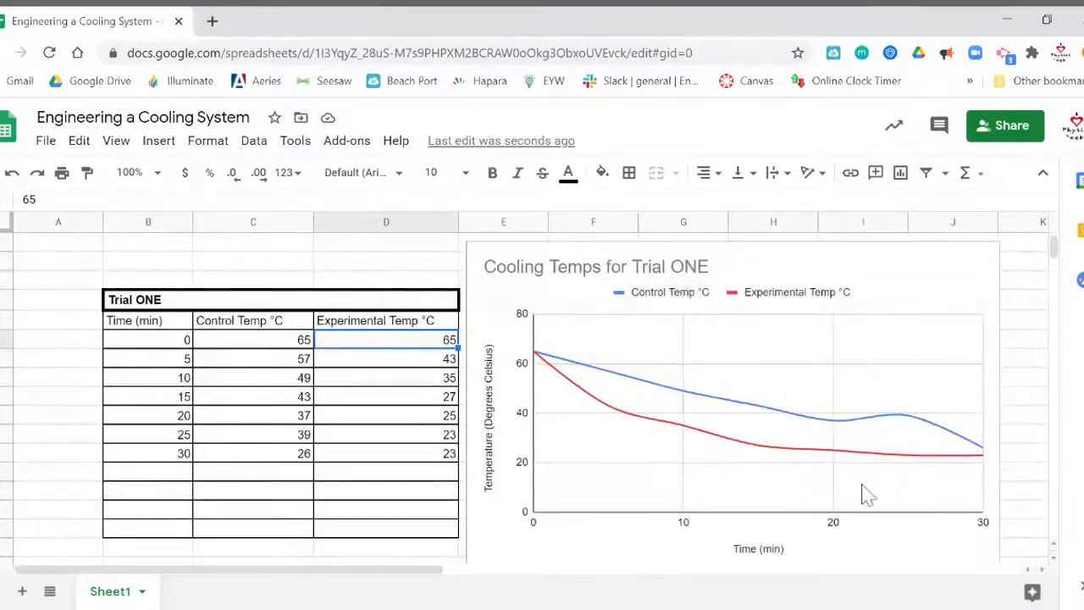